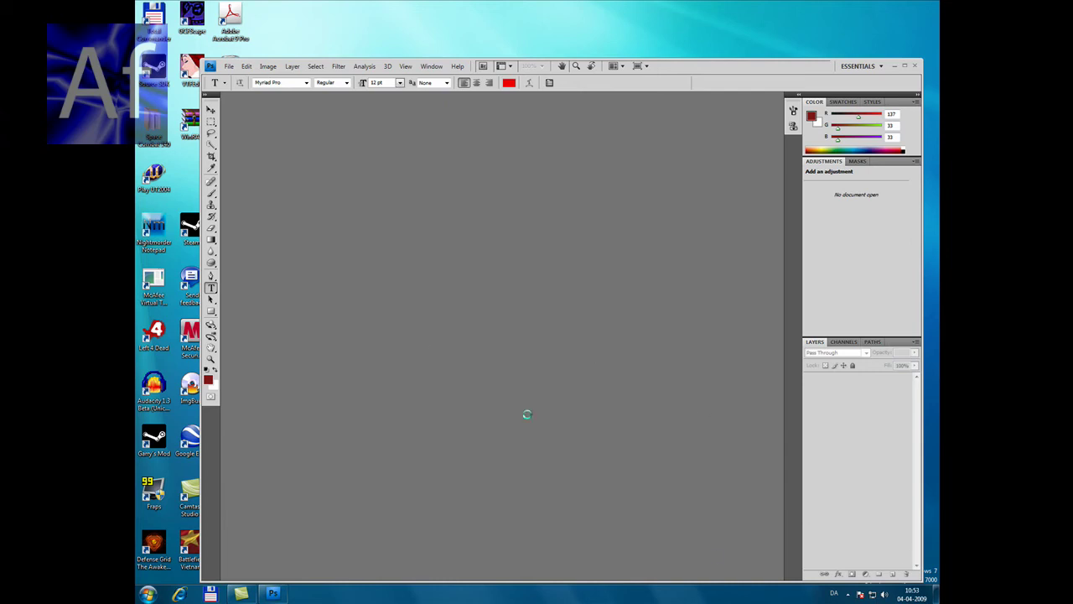
Create a new Photoshop document at the default size
{"action": "left_click", "coordinate": [240, 592]}
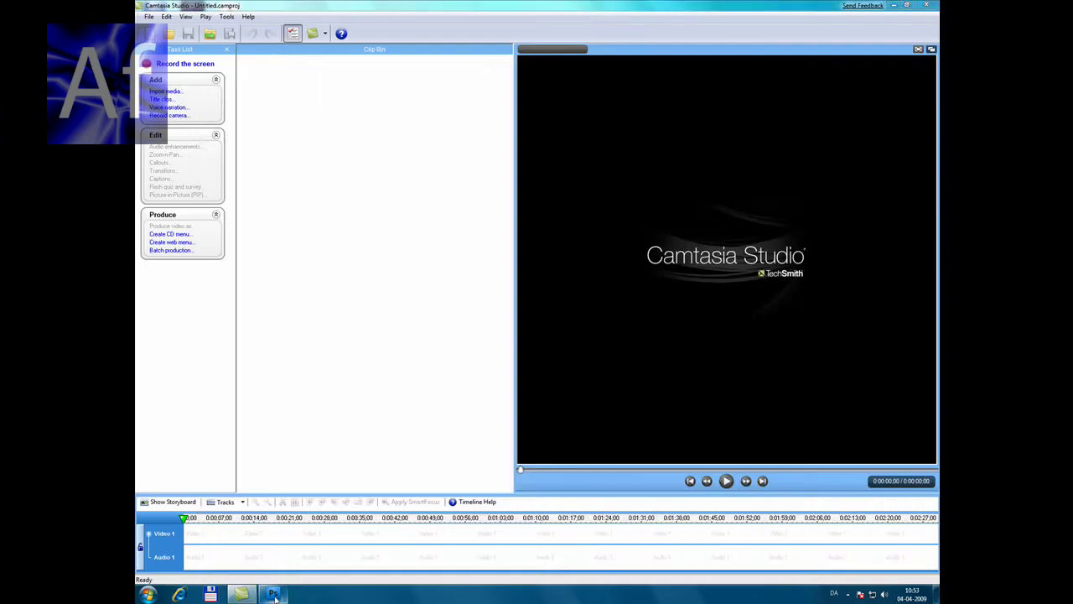
{"action": "left_click", "coordinate": [273, 592]}
{"action": "left_click", "coordinate": [896, 5]}
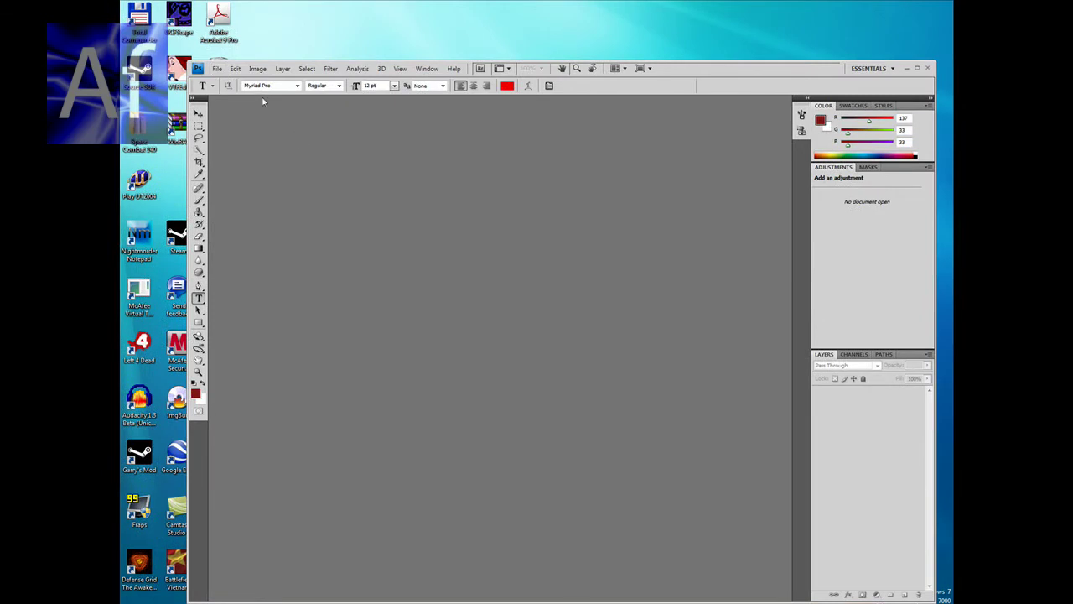
{"action": "left_click", "coordinate": [217, 68]}
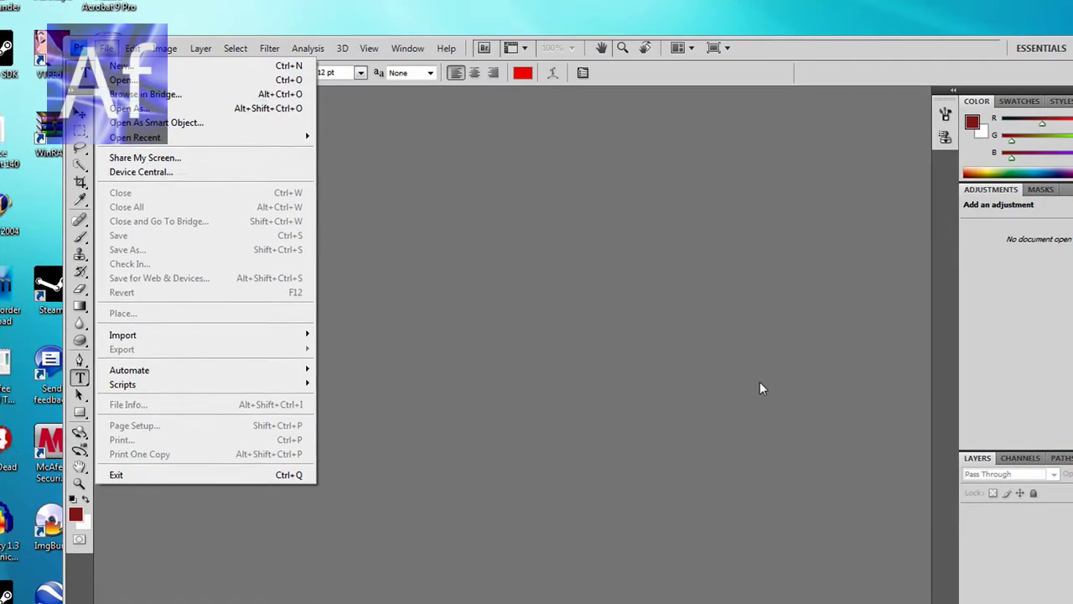
{"action": "key", "text": "ctrl+n"}
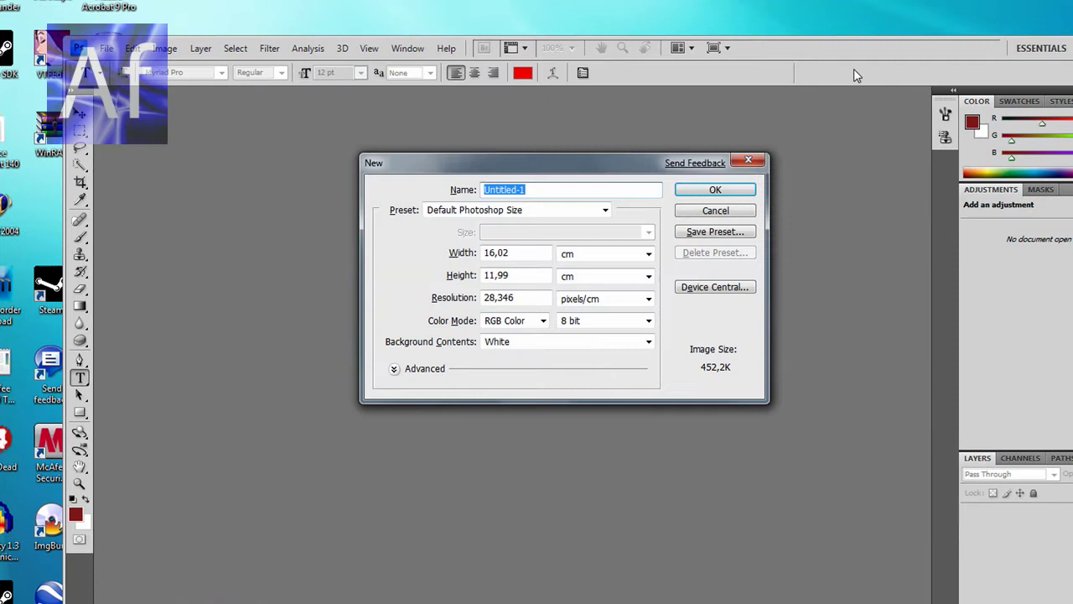
{"action": "key", "text": "Return"}
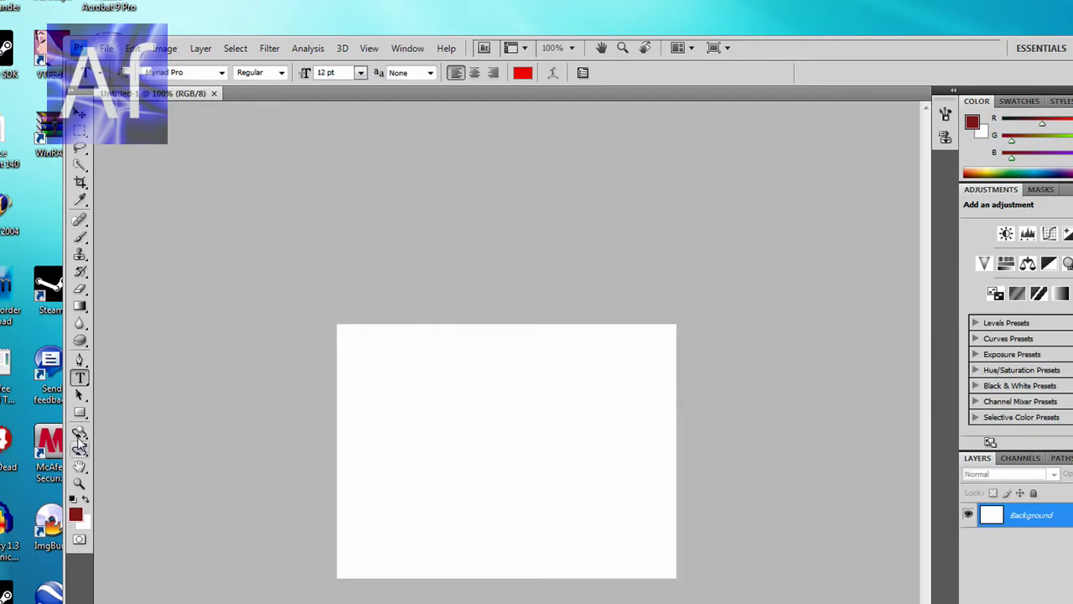
Fill the canvas with a black-to-white gradient running left to right
{"action": "left_click", "coordinate": [81, 307]}
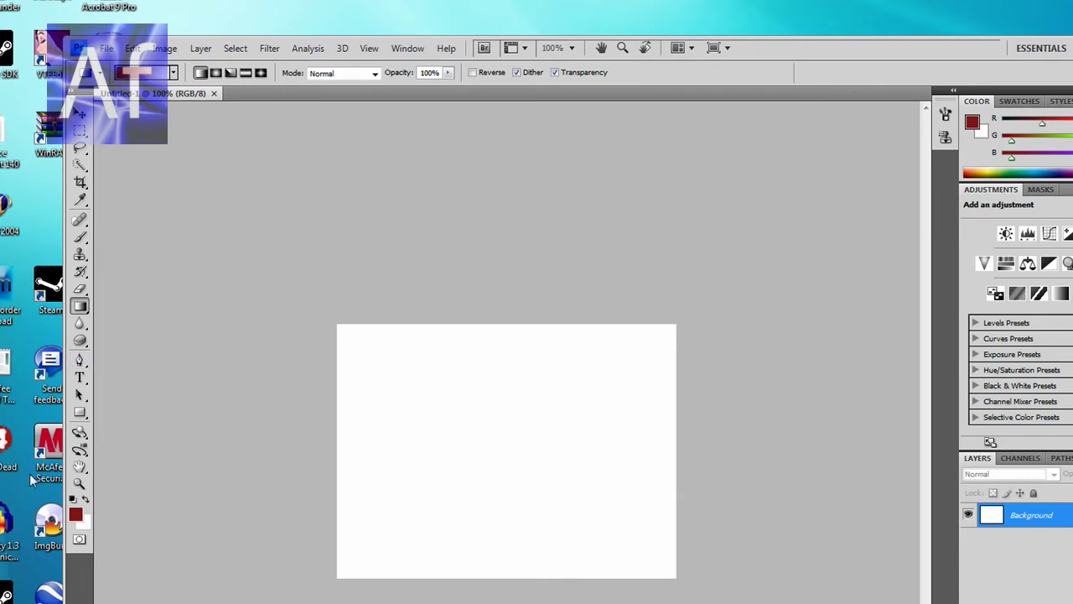
{"action": "left_click", "coordinate": [75, 514]}
{"action": "left_click_drag", "start_coordinate": [472, 319], "coordinate": [639, 433]}
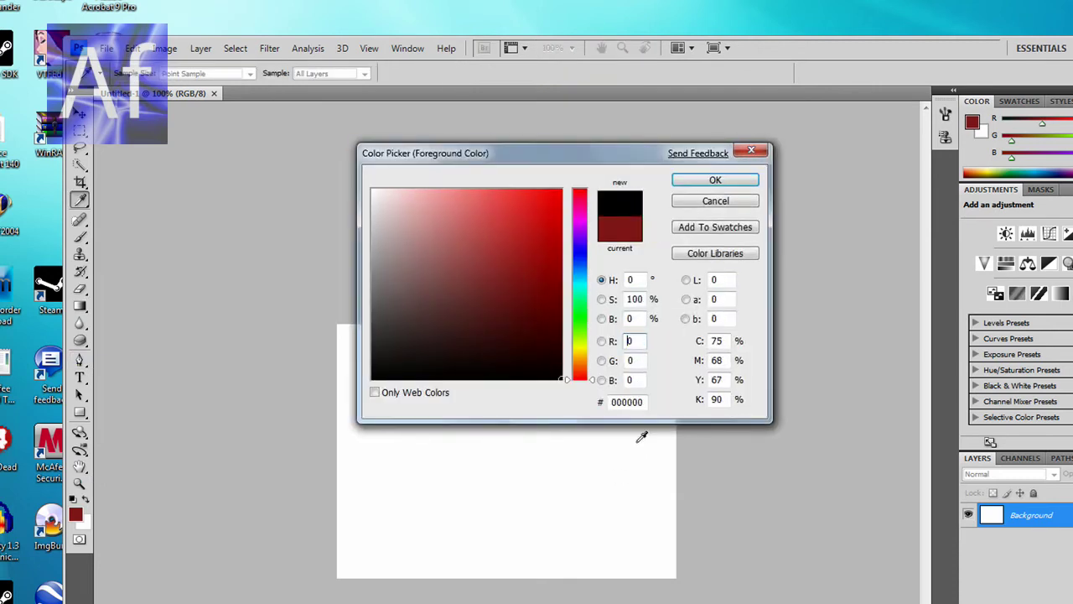
{"action": "left_click", "coordinate": [711, 186]}
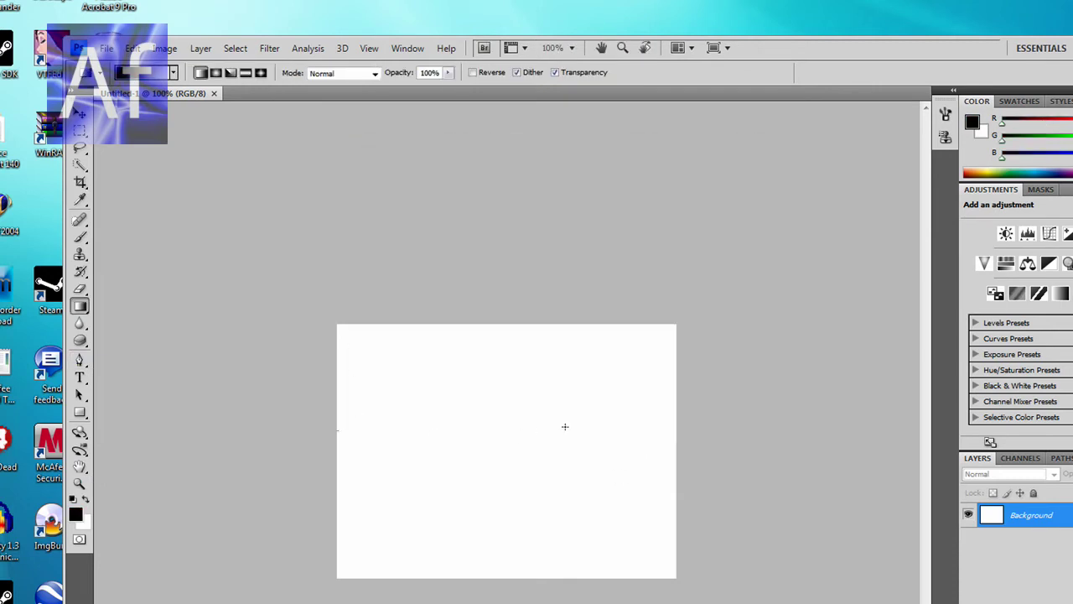
{"action": "left_click_drag", "start_coordinate": [564, 425], "coordinate": [677, 437]}
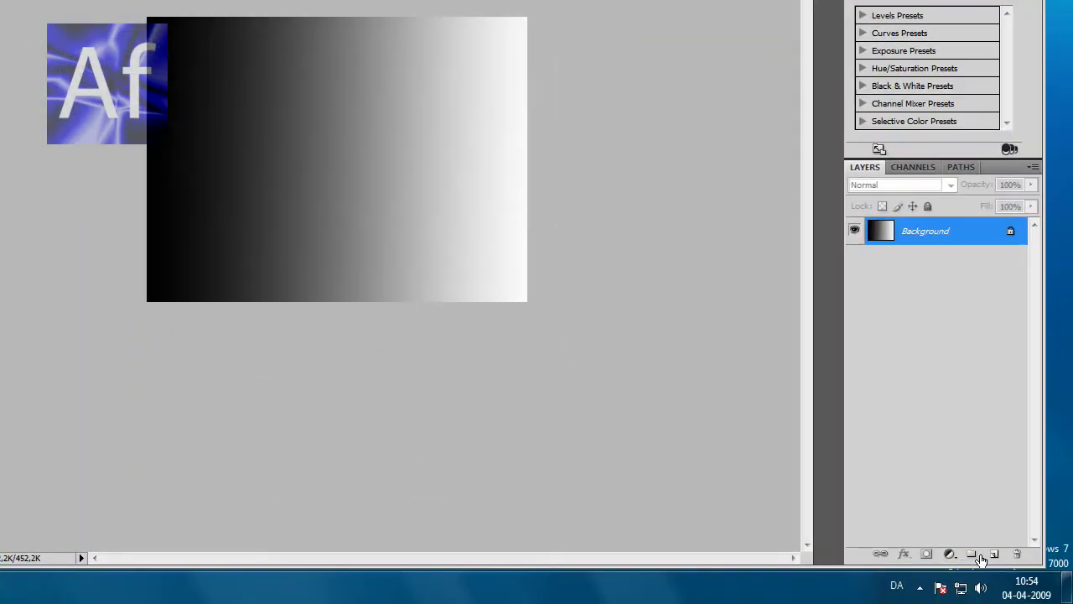
Add a new empty layer above Background and rename it 'Splatter'
{"action": "left_click", "coordinate": [993, 553]}
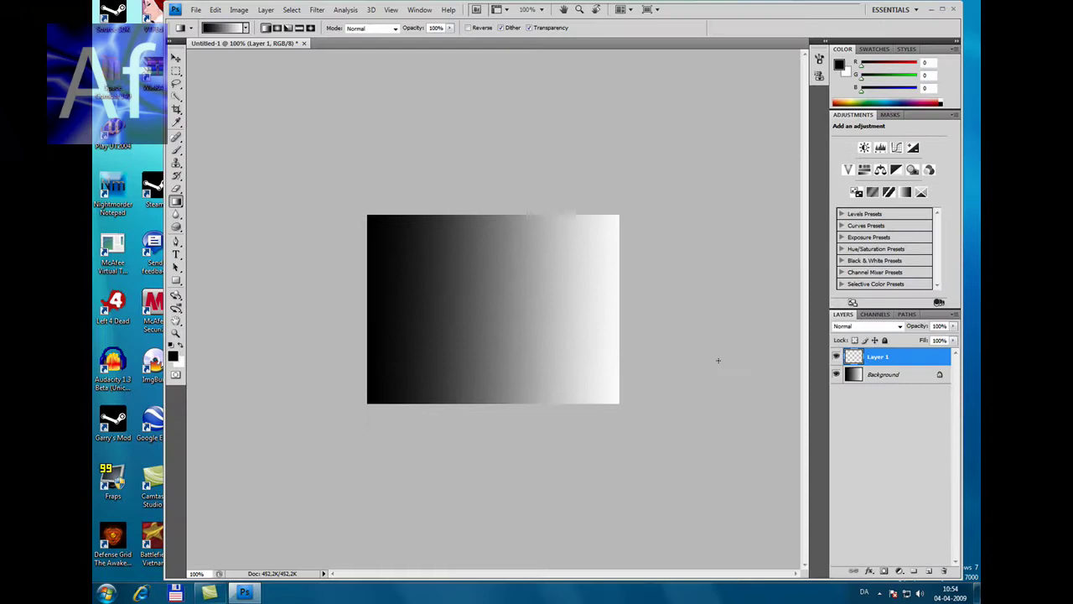
{"action": "right_click", "coordinate": [881, 359]}
{"action": "key", "text": "Escape"}
{"action": "double_click", "coordinate": [878, 357]}
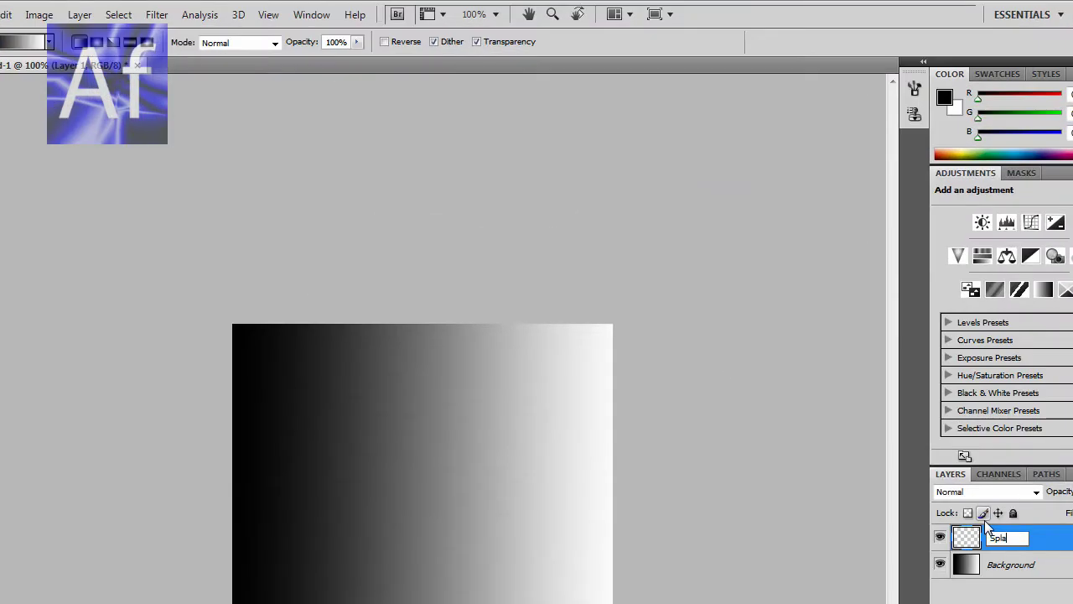
{"action": "type", "text": "Splatter"}
{"action": "key", "text": "Return"}
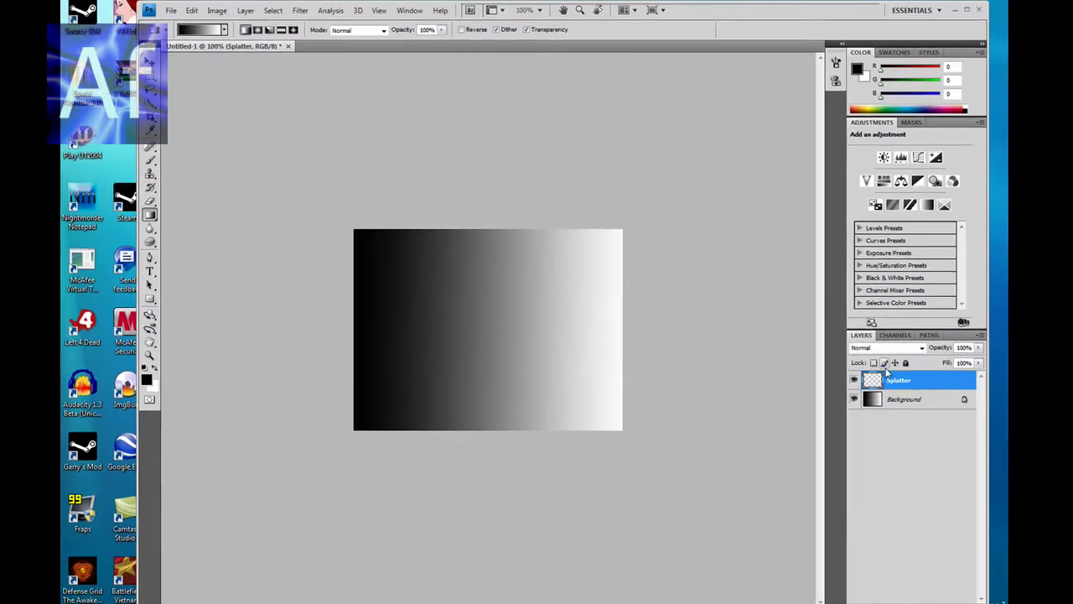
Set the foreground colour to dark red, hex 892121
{"action": "left_click", "coordinate": [158, 369]}
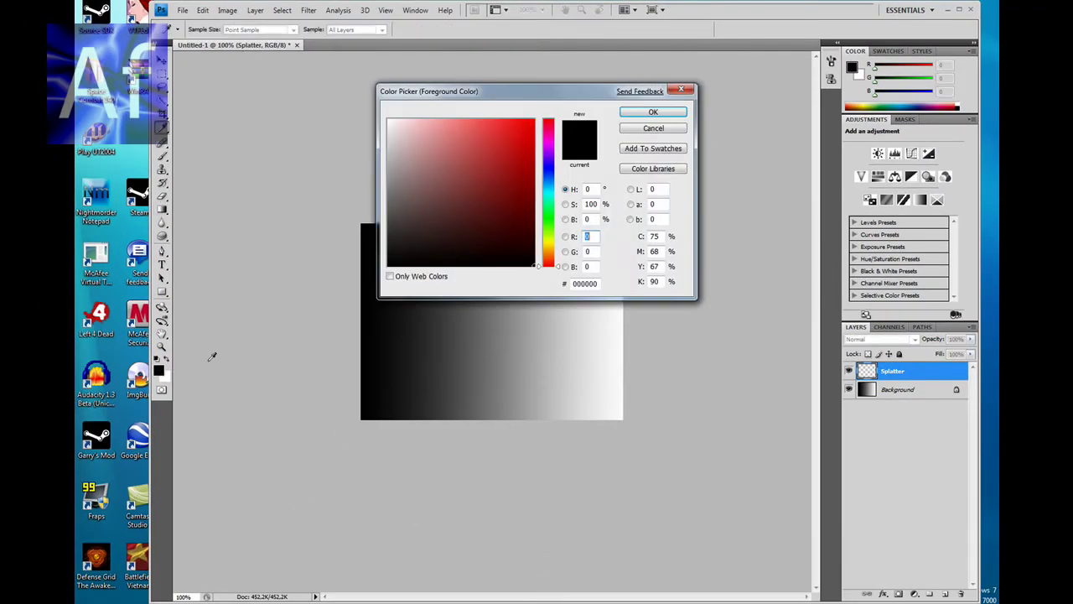
{"action": "left_click", "coordinate": [587, 285]}
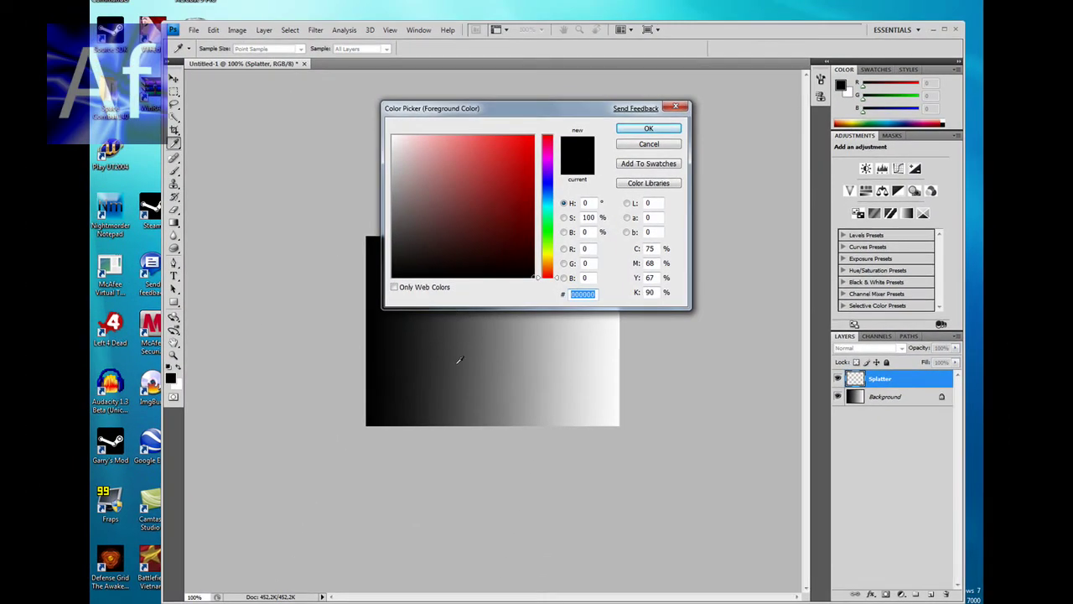
{"action": "type", "text": "89"}
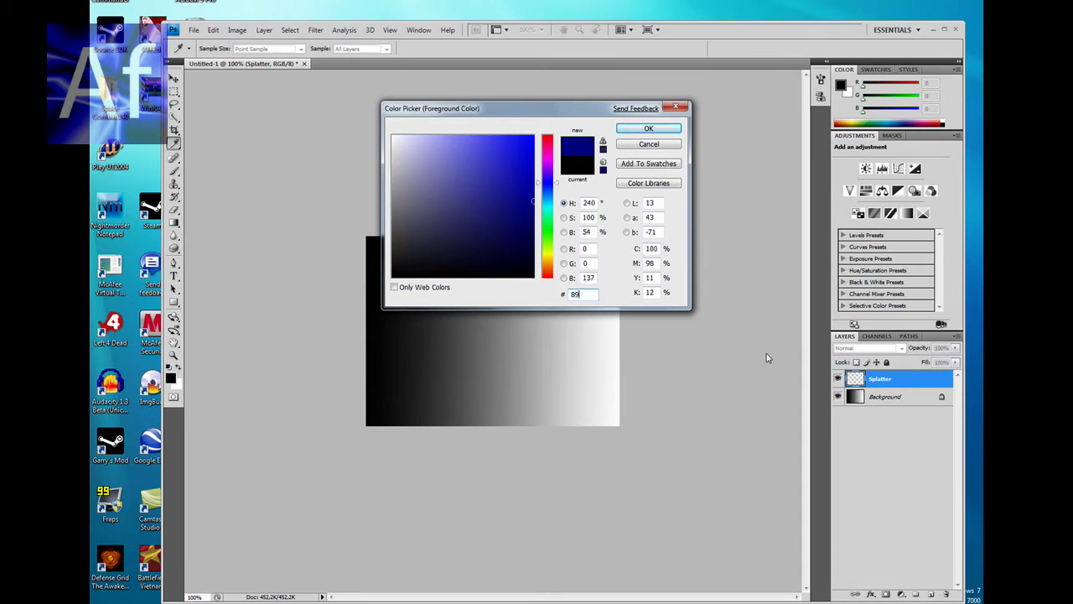
{"action": "type", "text": "21"}
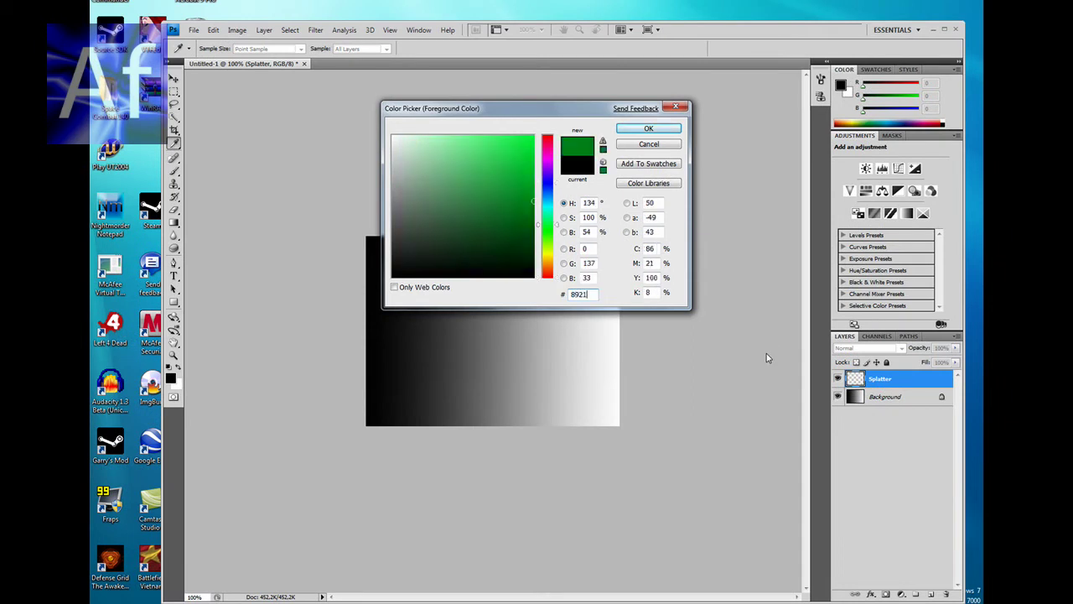
{"action": "type", "text": "21"}
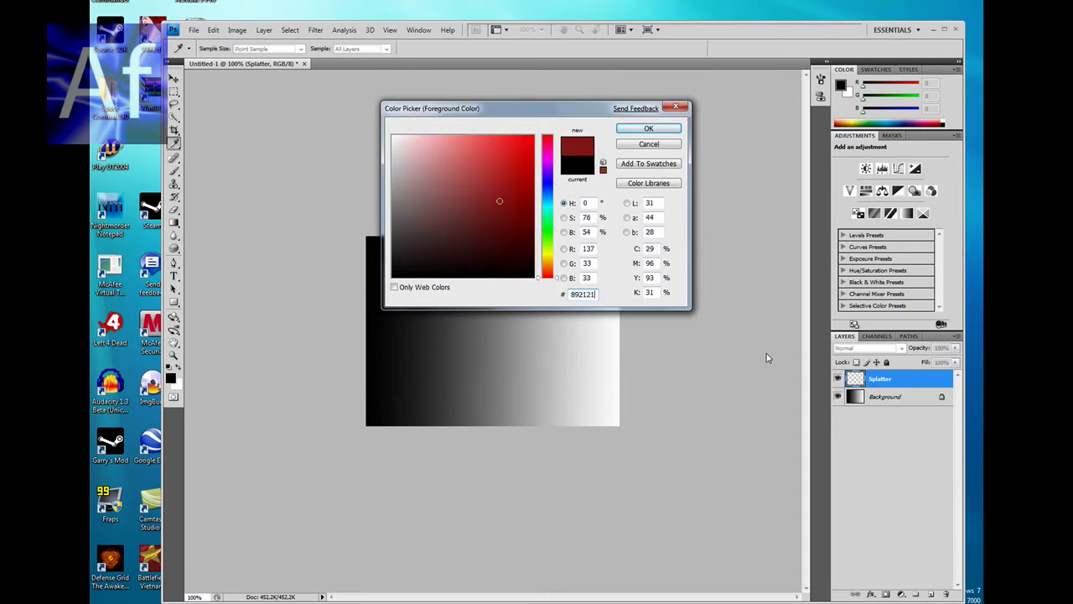
{"action": "left_click", "coordinate": [645, 130]}
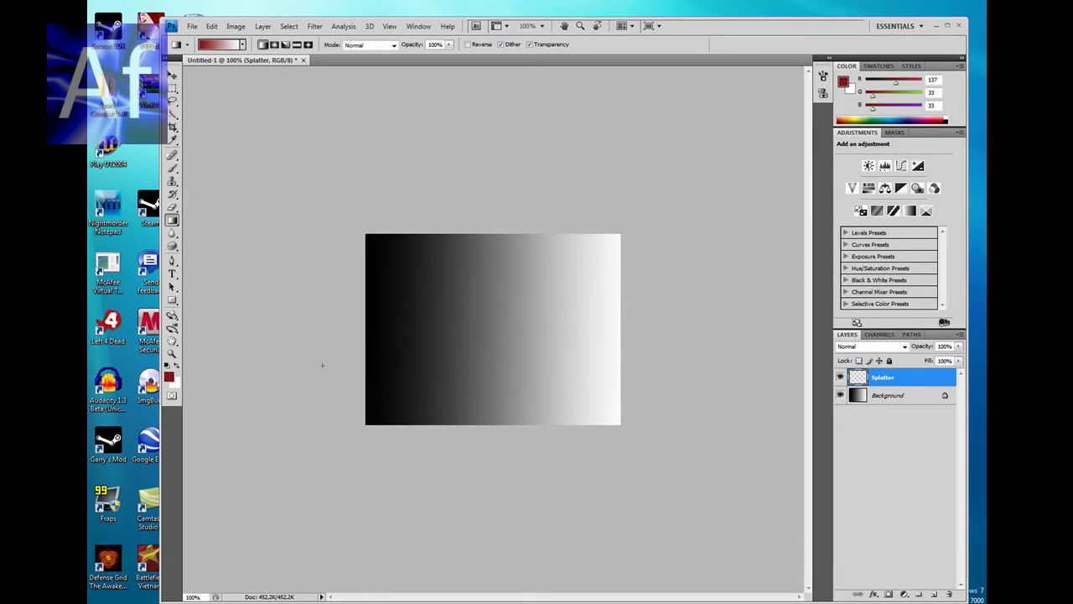
Switch to the Brush tool and choose the 59 px splatter brush tip
{"action": "left_click", "coordinate": [172, 168]}
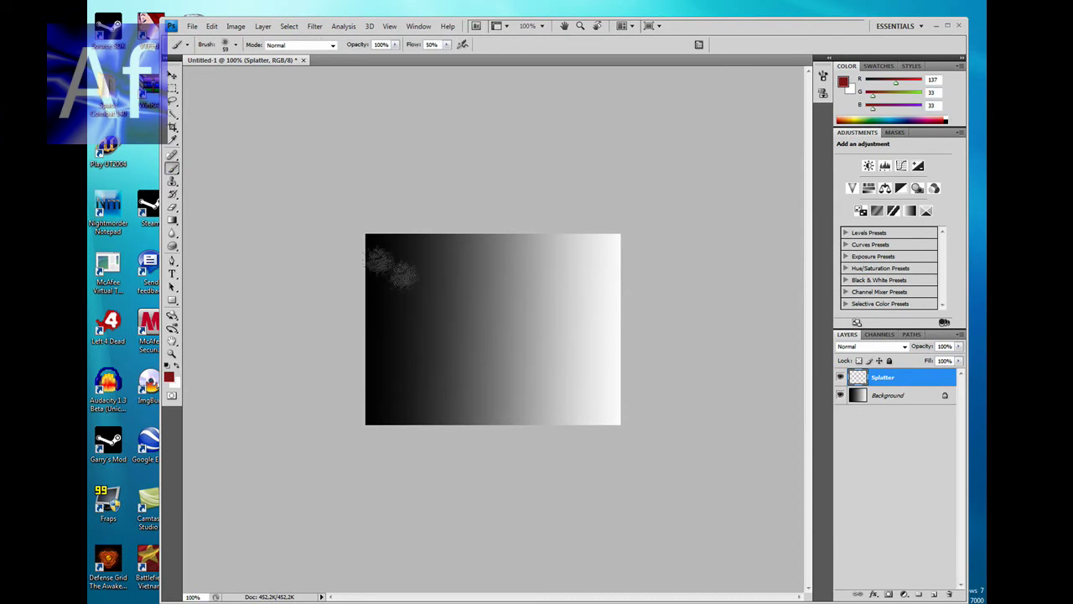
{"action": "right_click", "coordinate": [423, 314]}
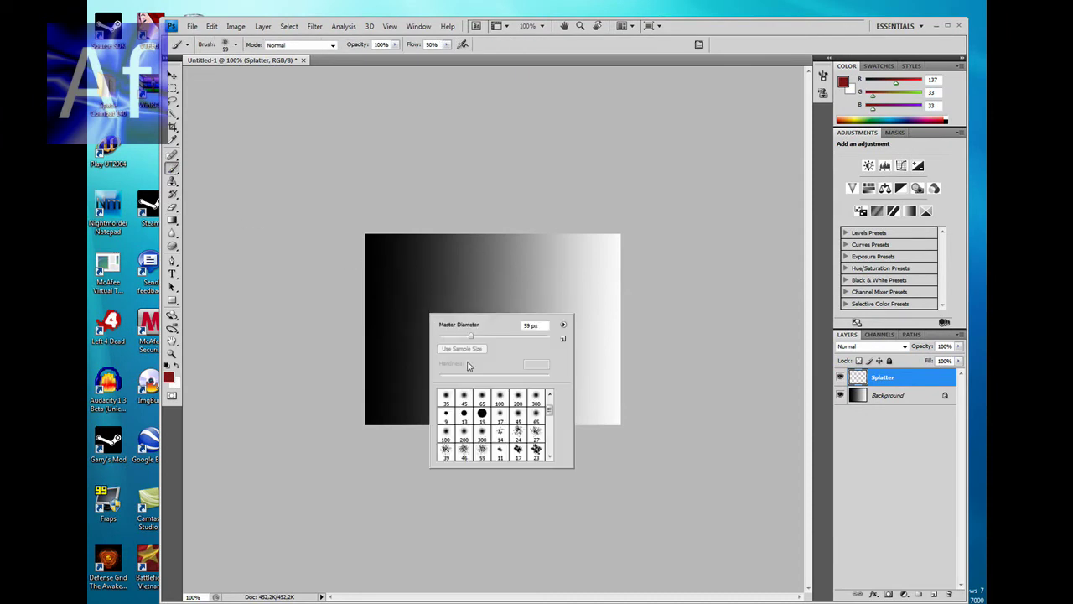
{"action": "scroll", "coordinate": [479, 440], "scroll_direction": "down", "scroll_amount": 1}
{"action": "left_click", "coordinate": [480, 437]}
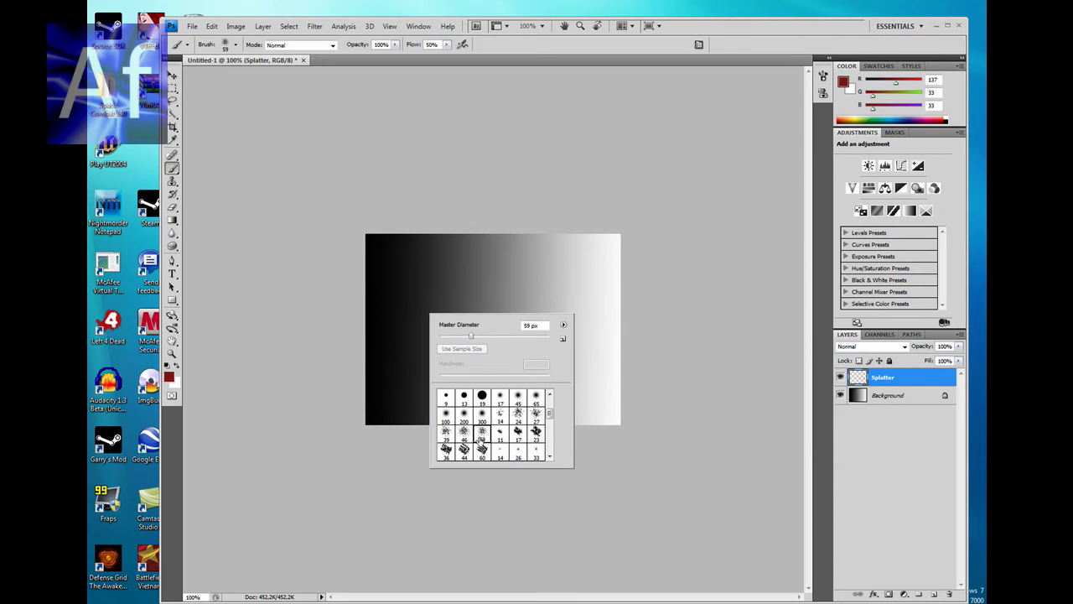
{"action": "double_click", "coordinate": [483, 434]}
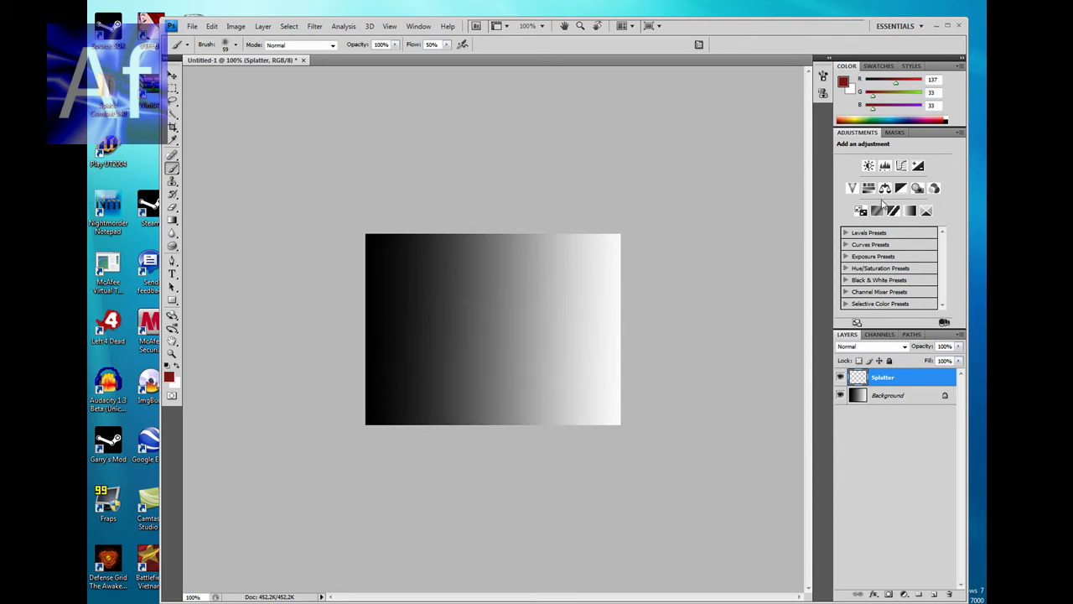
Enable Shape Dynamics and Scattering on the splatter brush, with minimum roundness 25%
{"action": "left_click", "coordinate": [823, 76]}
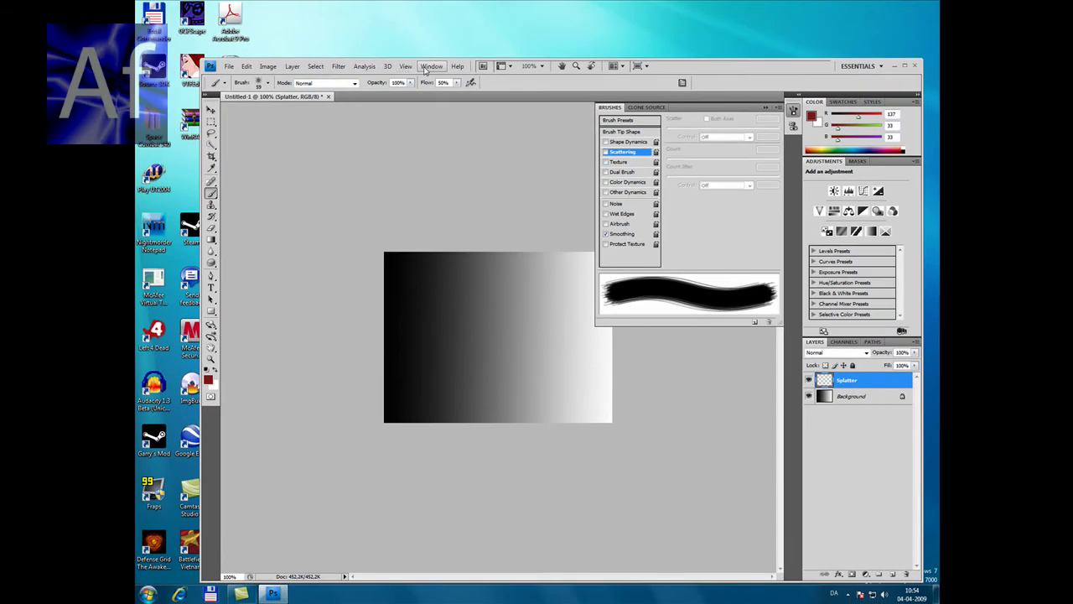
{"action": "left_click", "coordinate": [425, 70]}
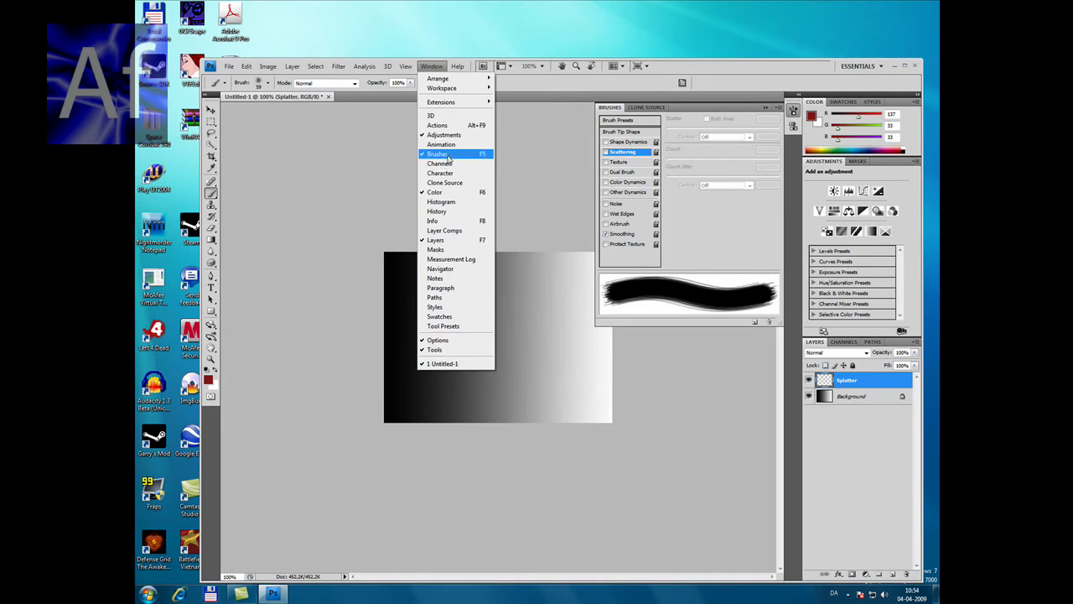
{"action": "left_click", "coordinate": [611, 142]}
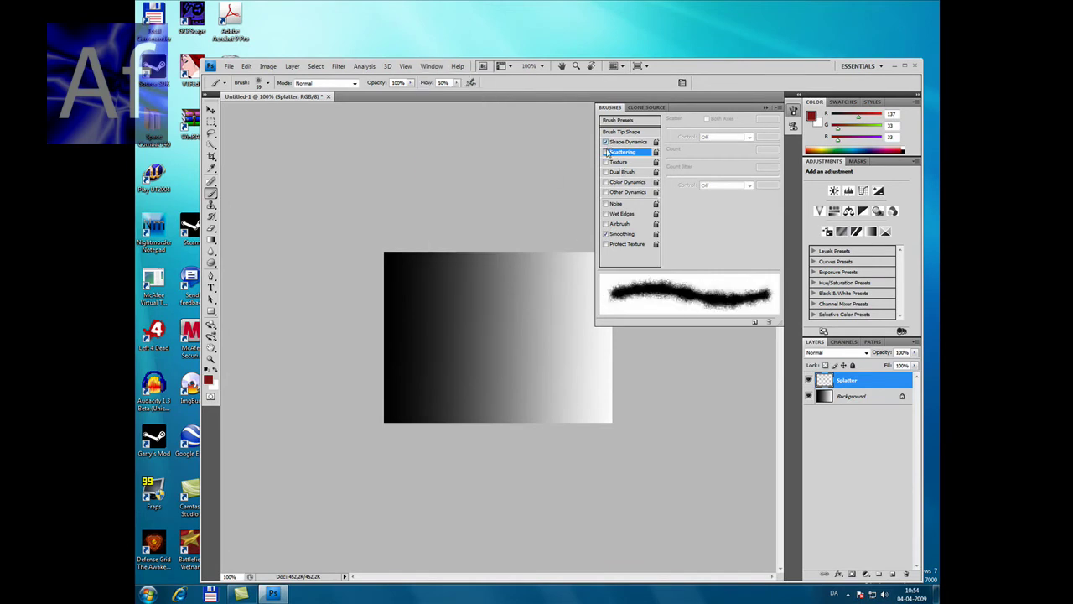
{"action": "left_click", "coordinate": [606, 153]}
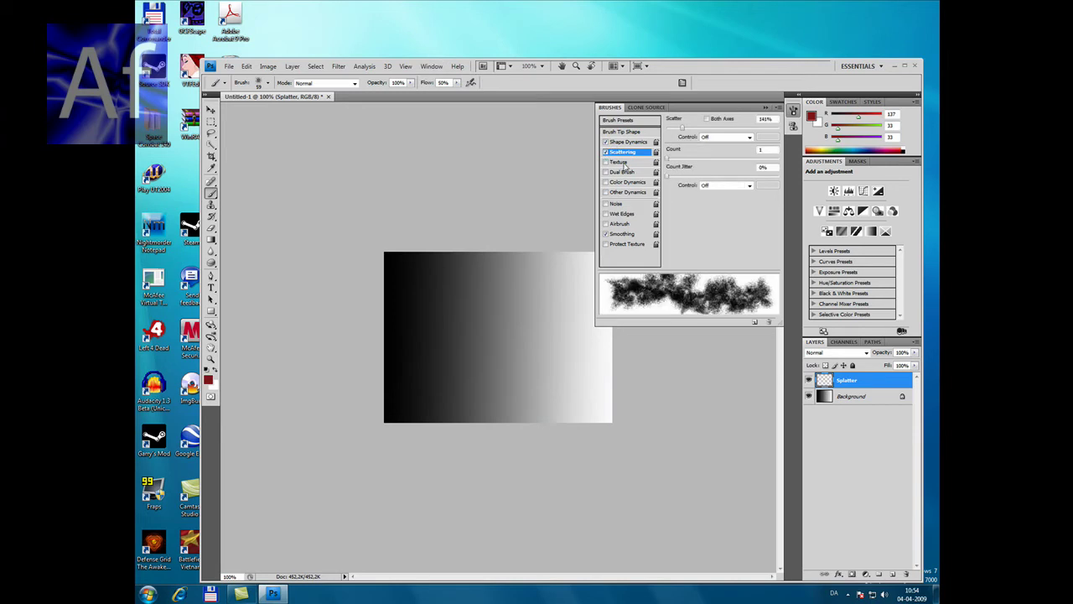
{"action": "left_click", "coordinate": [634, 132]}
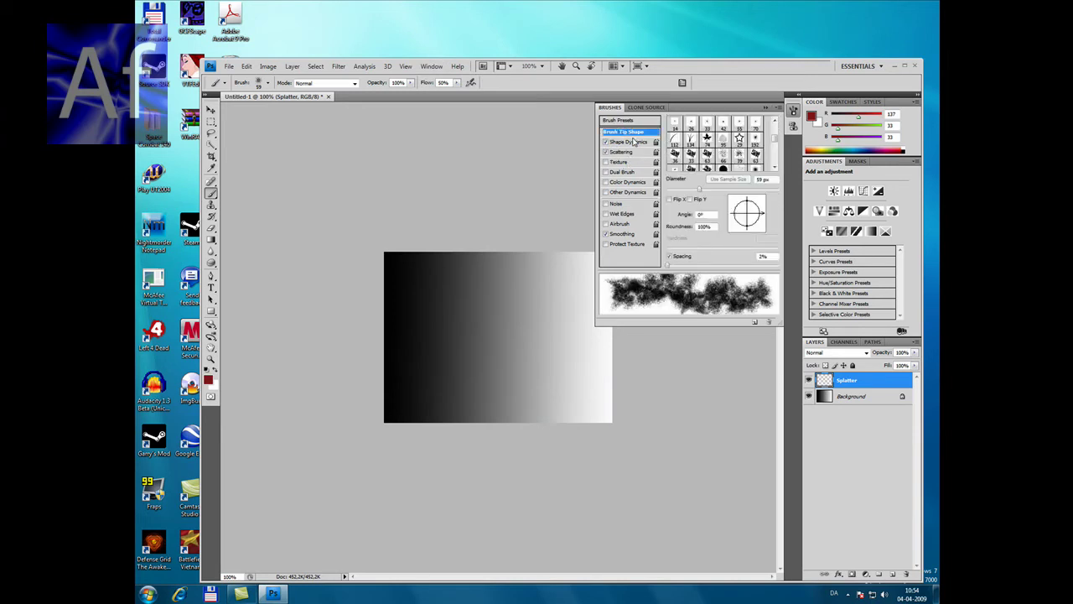
{"action": "left_click", "coordinate": [633, 142]}
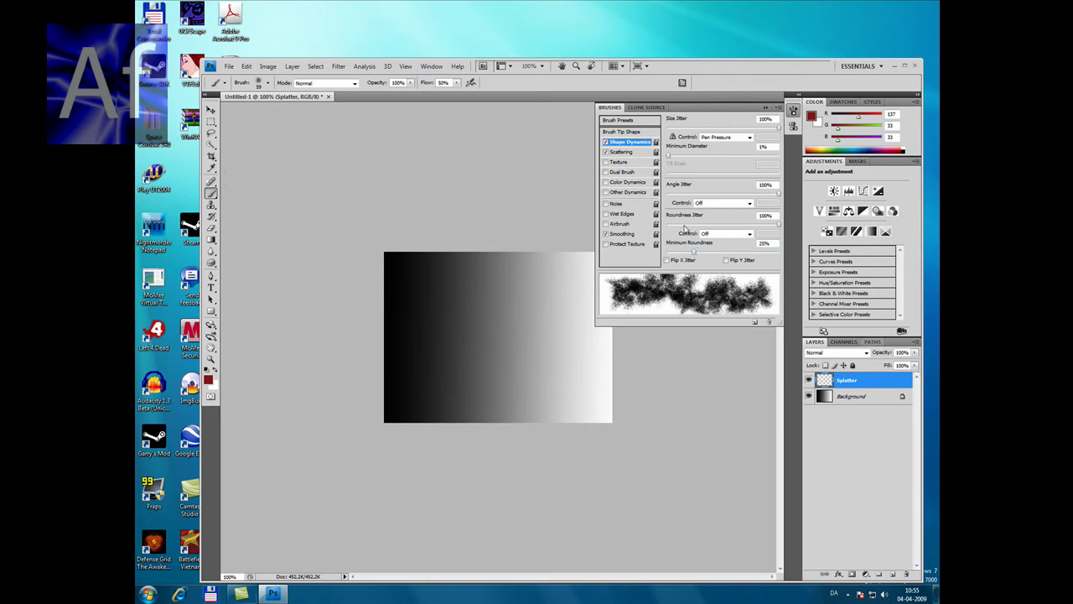
{"action": "left_click", "coordinate": [766, 109]}
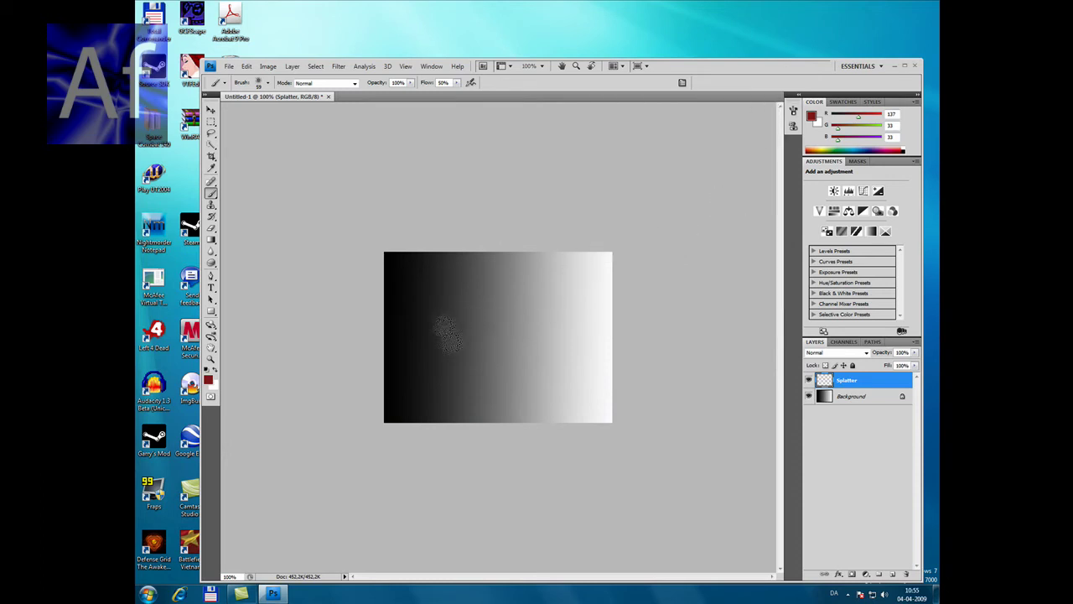
Paint dark-red splatter strokes across the gradient, undoing the unwanted ones with Ctrl+Alt+Z
{"action": "mouse_move", "coordinate": [436, 319]}
{"action": "left_mouse_down"}
{"action": "mouse_move", "coordinate": [476, 337]}
{"action": "mouse_move", "coordinate": [502, 328]}
{"action": "mouse_move", "coordinate": [458, 338]}
{"action": "mouse_move", "coordinate": [447, 361]}
{"action": "mouse_move", "coordinate": [435, 322]}
{"action": "mouse_move", "coordinate": [462, 351]}
{"action": "mouse_move", "coordinate": [463, 388]}
{"action": "mouse_move", "coordinate": [467, 351]}
{"action": "mouse_move", "coordinate": [428, 279]}
{"action": "mouse_move", "coordinate": [446, 312]}
{"action": "mouse_move", "coordinate": [514, 376]}
{"action": "mouse_move", "coordinate": [527, 352]}
{"action": "mouse_move", "coordinate": [503, 342]}
{"action": "left_mouse_up"}
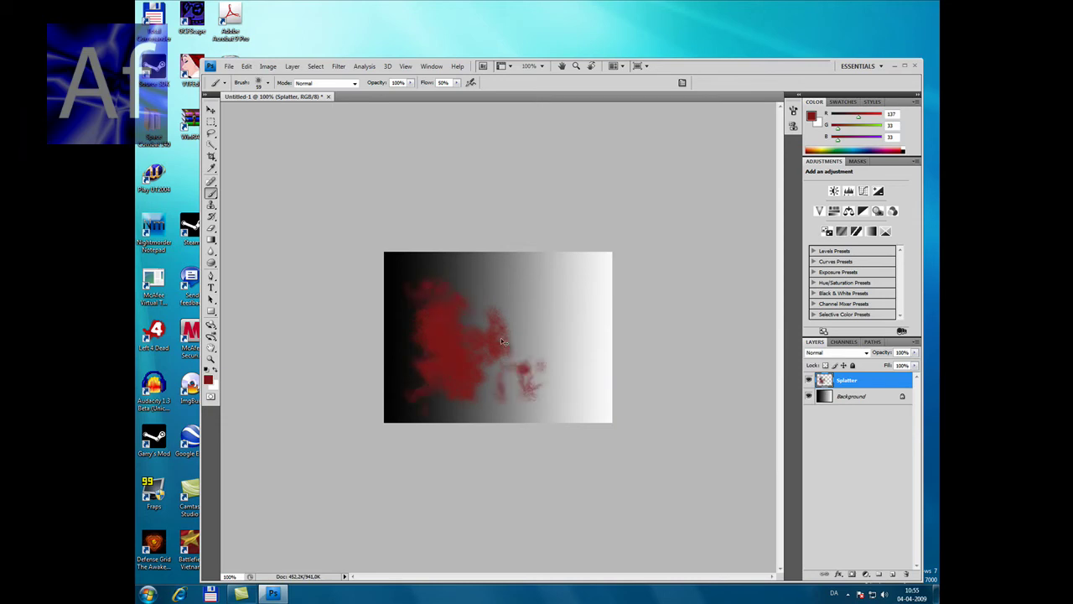
{"action": "key", "text": "ctrl+alt+z"}
{"action": "key", "text": "ctrl+alt+z"}
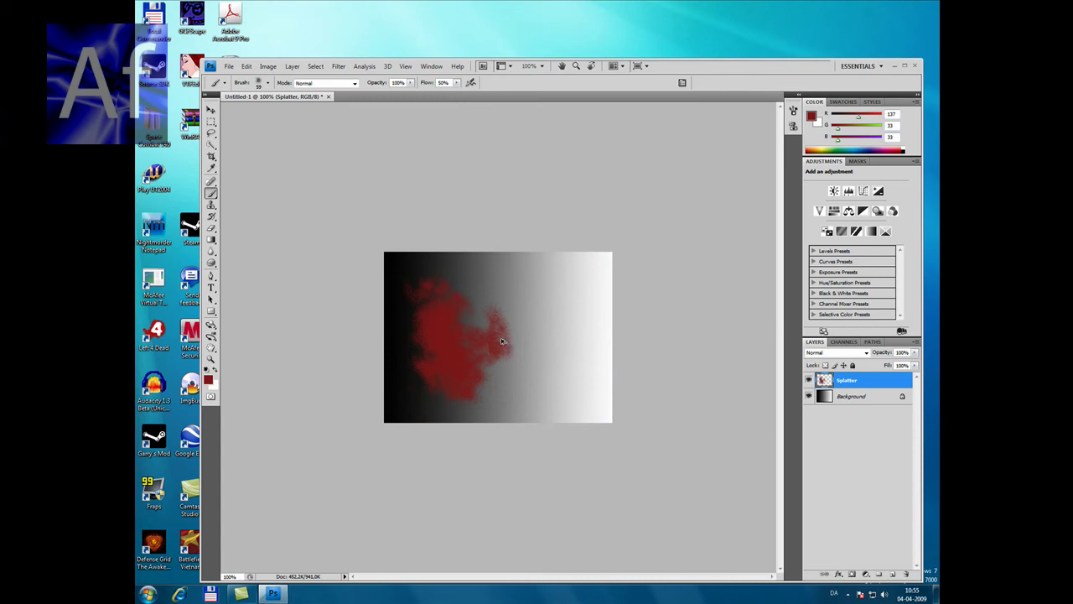
{"action": "key", "text": "ctrl+alt+z"}
{"action": "key", "text": "ctrl+alt+z"}
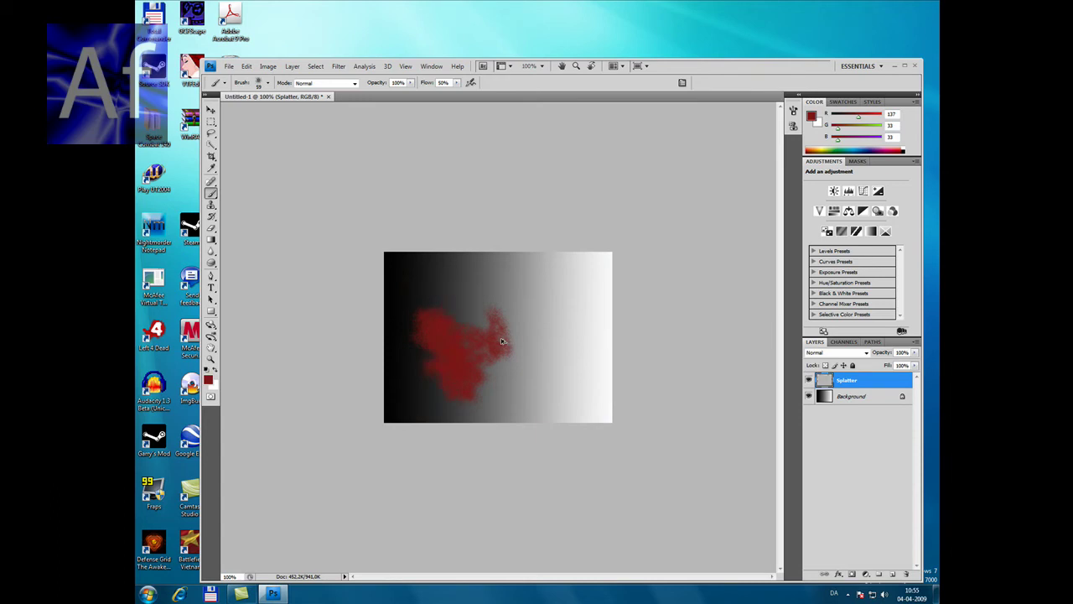
{"action": "key", "text": "ctrl+alt+z"}
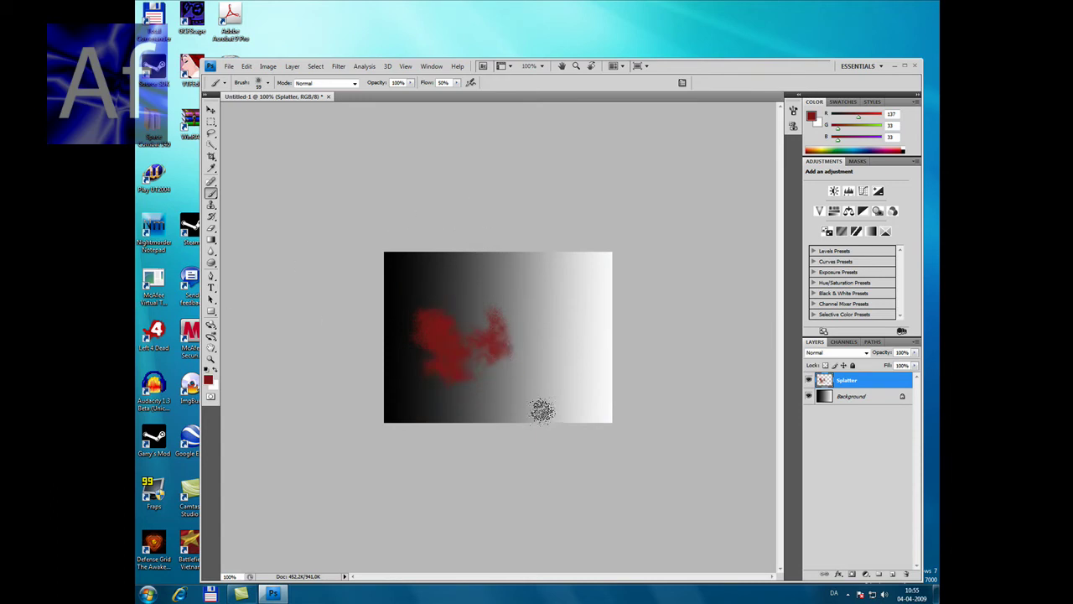
{"action": "mouse_move", "coordinate": [579, 361]}
{"action": "left_mouse_down"}
{"action": "mouse_move", "coordinate": [526, 300]}
{"action": "mouse_move", "coordinate": [539, 371]}
{"action": "left_mouse_up"}
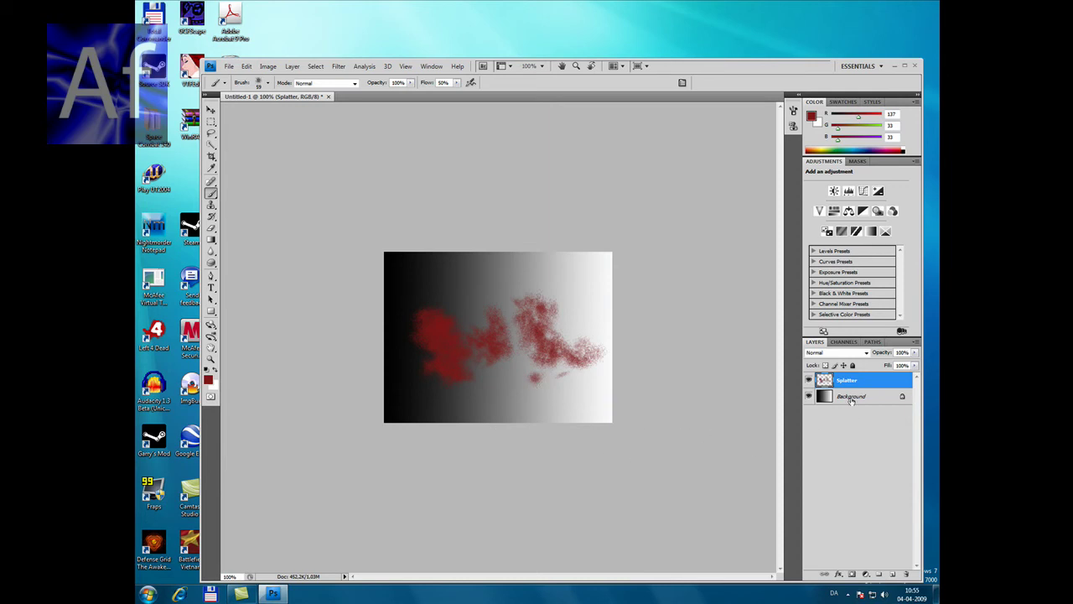
Check the Splatter layer's properties without changes, then add an empty Group 1
{"action": "right_click", "coordinate": [826, 379]}
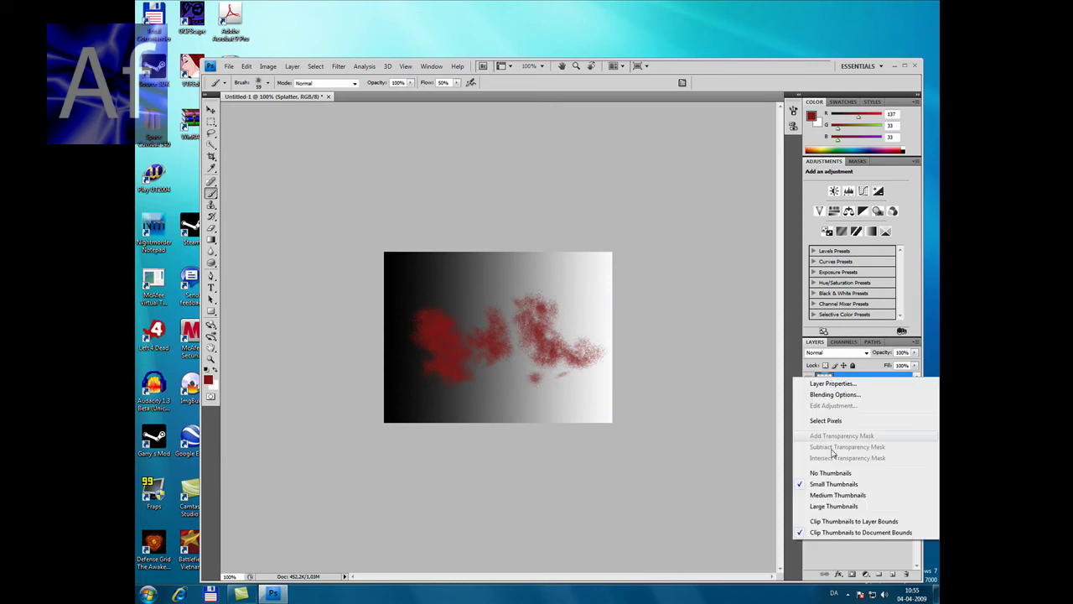
{"action": "left_click", "coordinate": [830, 382]}
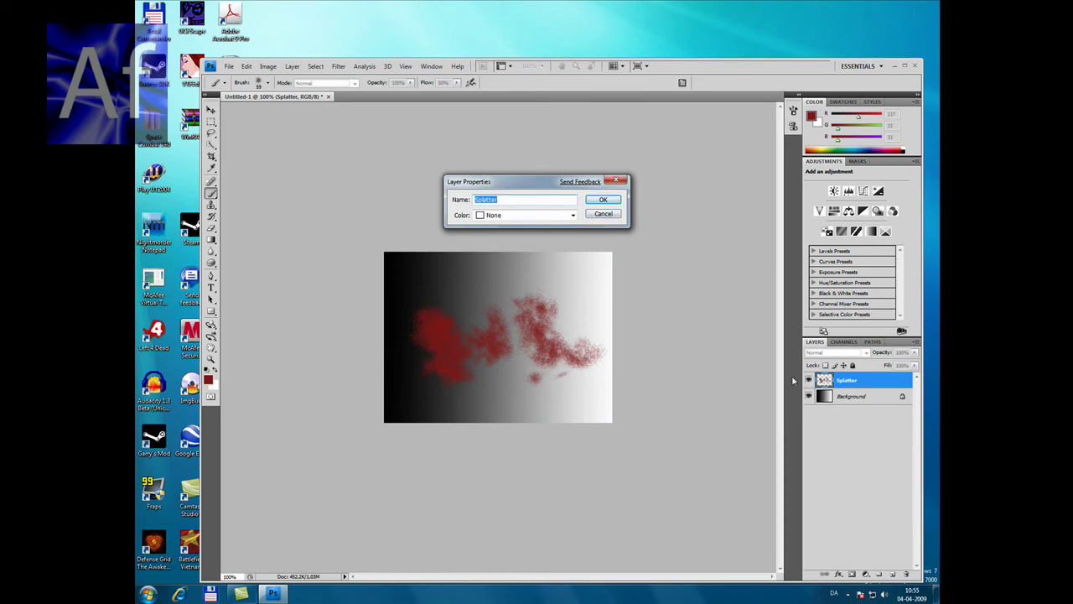
{"action": "left_click", "coordinate": [593, 216]}
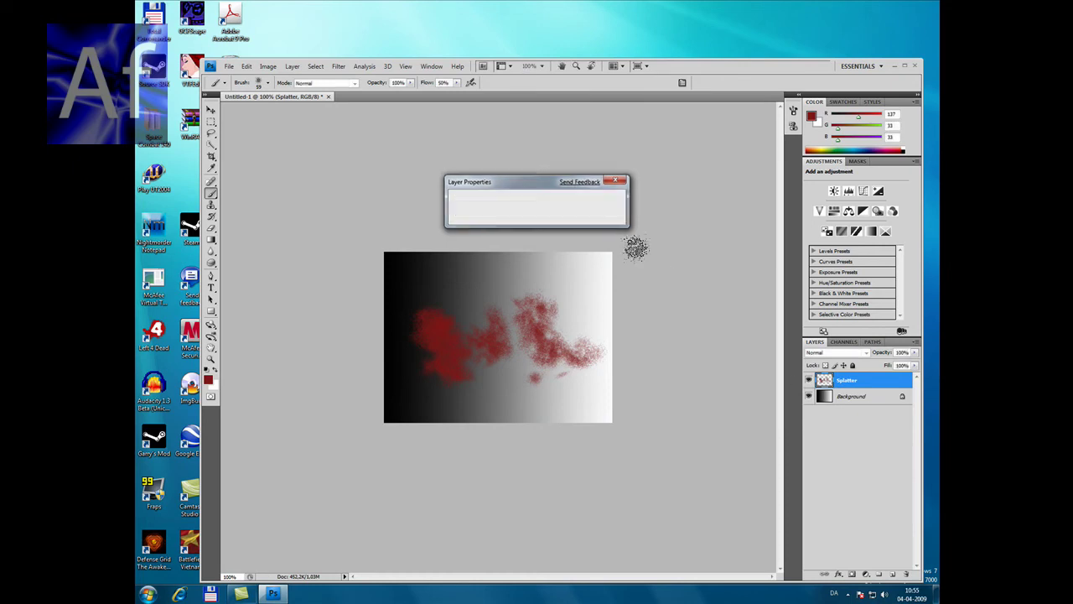
{"action": "right_click", "coordinate": [825, 380]}
{"action": "left_click", "coordinate": [825, 380]}
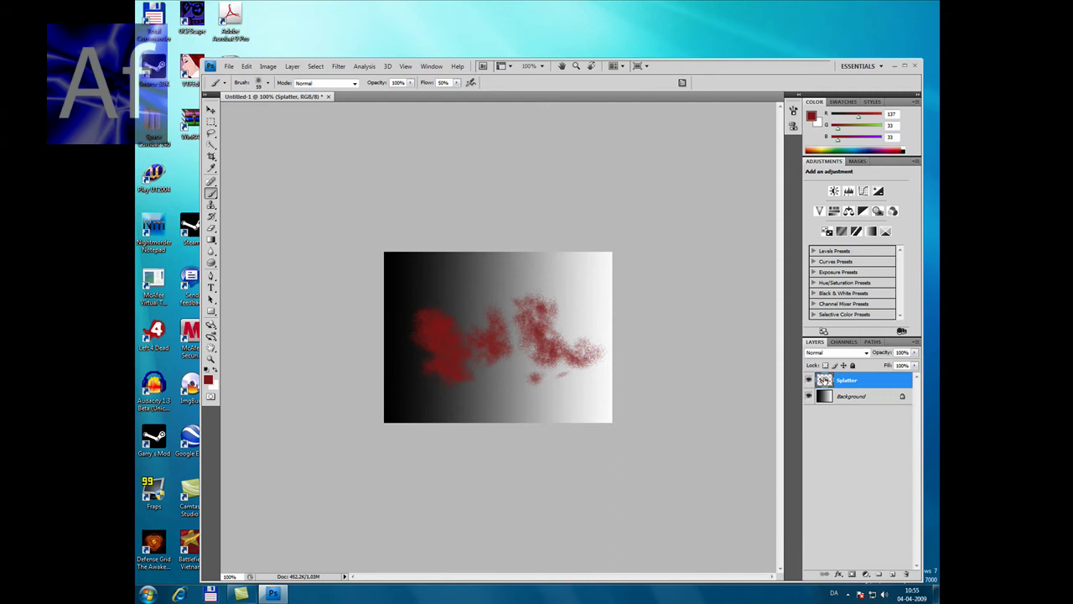
{"action": "left_click", "coordinate": [877, 574]}
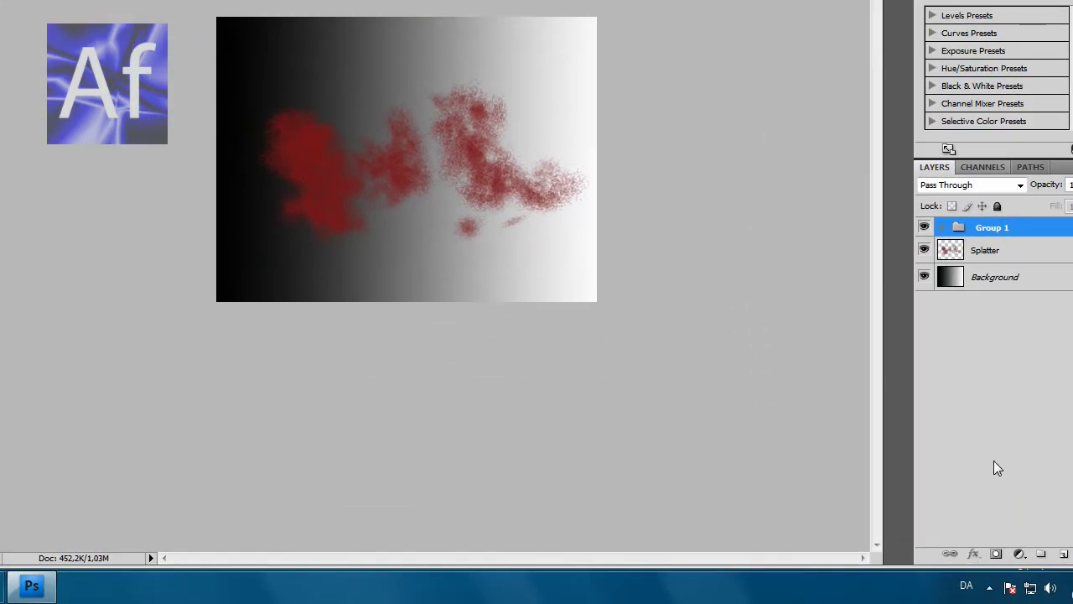
Undo Group 1, then add and discard masks so Splatter stays mask-free
{"action": "key", "text": "ctrl+z"}
{"action": "left_click", "coordinate": [1020, 555]}
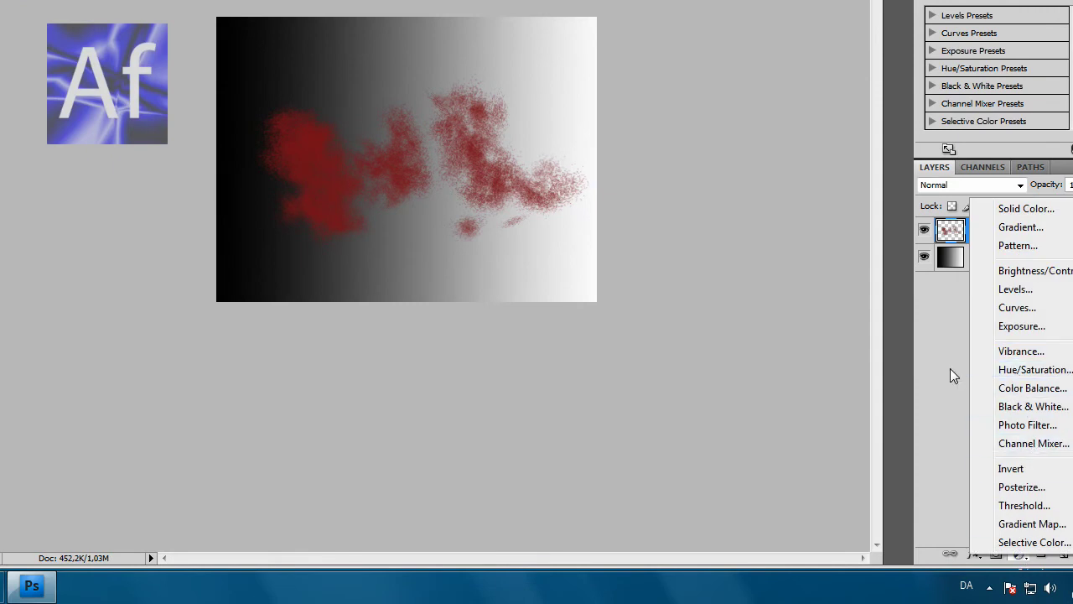
{"action": "left_click", "coordinate": [952, 471]}
{"action": "left_click", "coordinate": [996, 554]}
{"action": "left_click", "coordinate": [996, 554]}
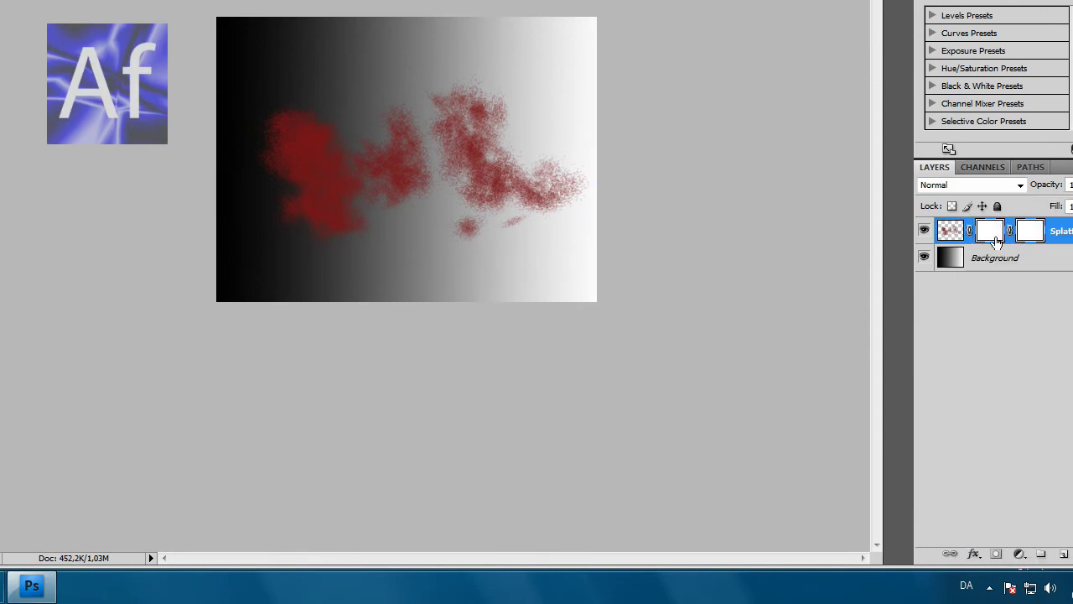
{"action": "right_click", "coordinate": [984, 233]}
{"action": "left_click", "coordinate": [982, 280]}
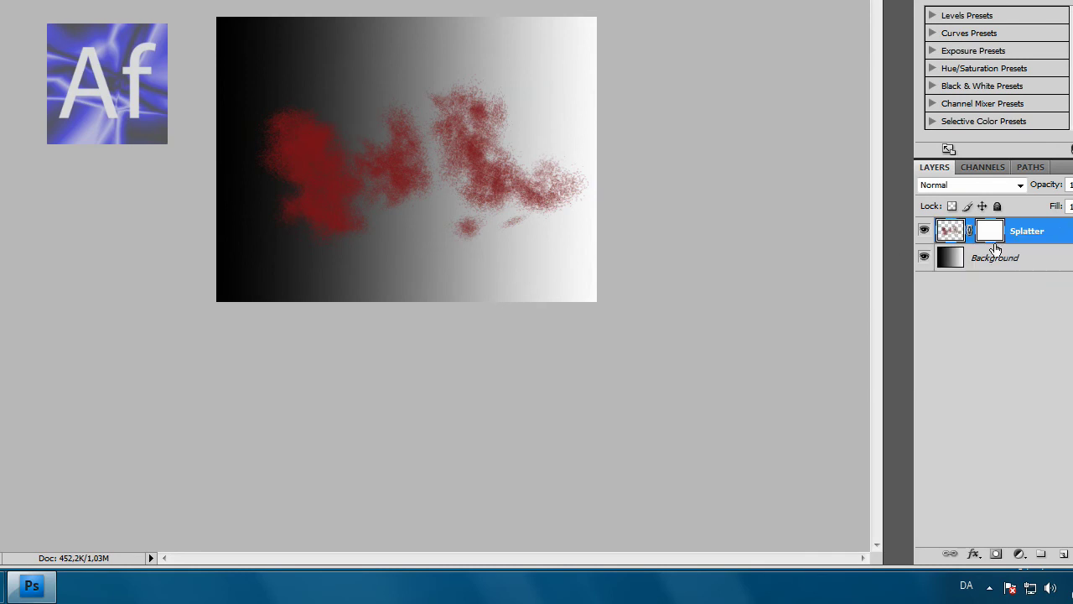
{"action": "right_click", "coordinate": [991, 237]}
{"action": "left_click", "coordinate": [970, 246]}
{"action": "right_click", "coordinate": [989, 231]}
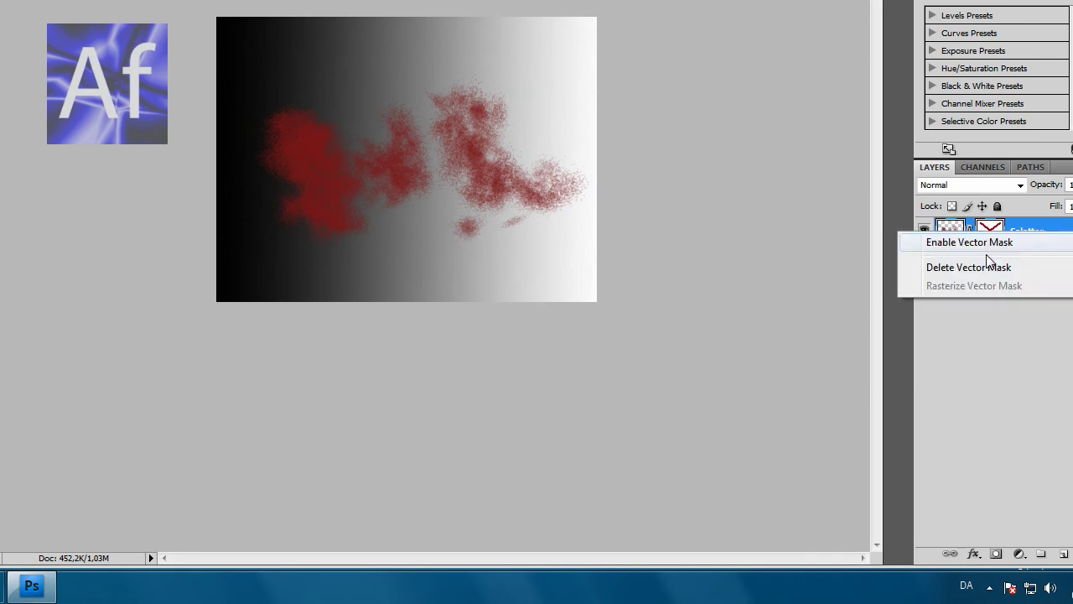
{"action": "left_click", "coordinate": [968, 267]}
Bring up the Splatter layer's context menu in the Layers panel
{"action": "right_click", "coordinate": [956, 233]}
{"action": "key", "text": "Escape"}
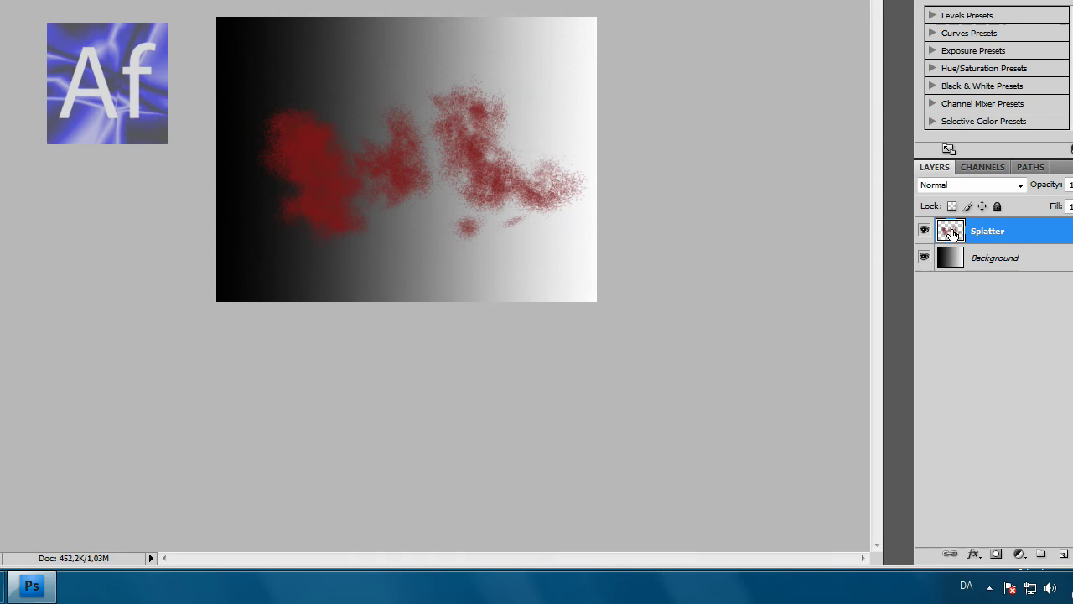
{"action": "left_click", "coordinate": [964, 307]}
{"action": "right_click", "coordinate": [950, 231]}
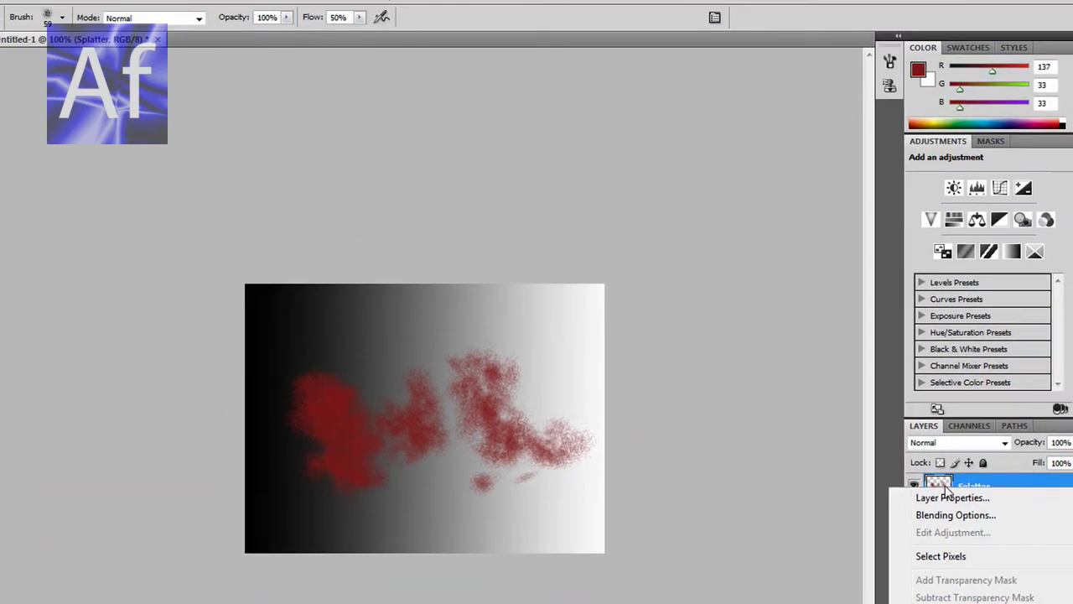
{"action": "left_click", "coordinate": [611, 455]}
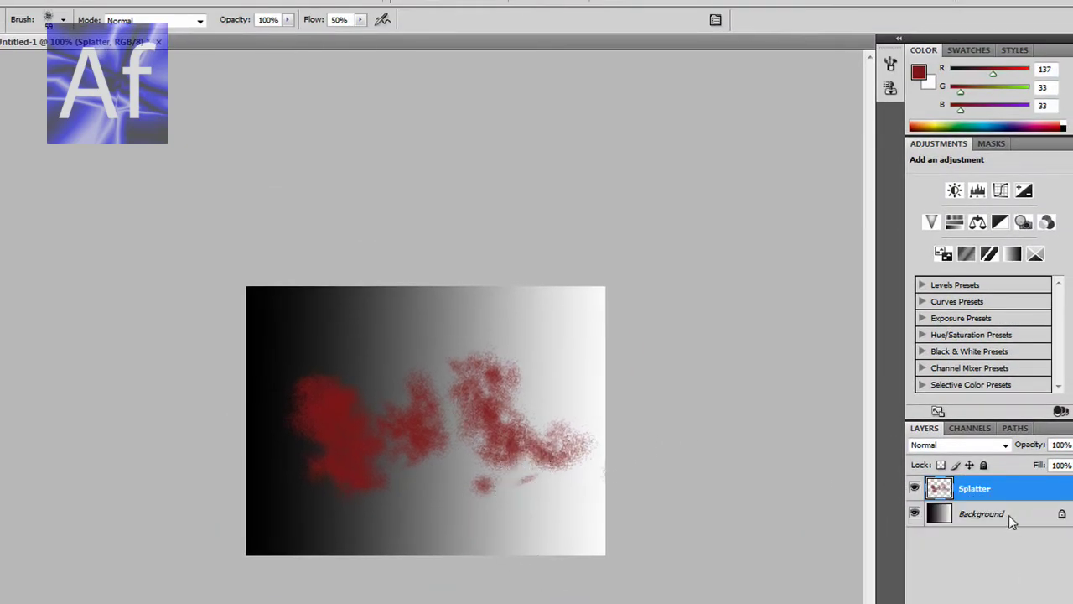
{"action": "right_click", "coordinate": [974, 492]}
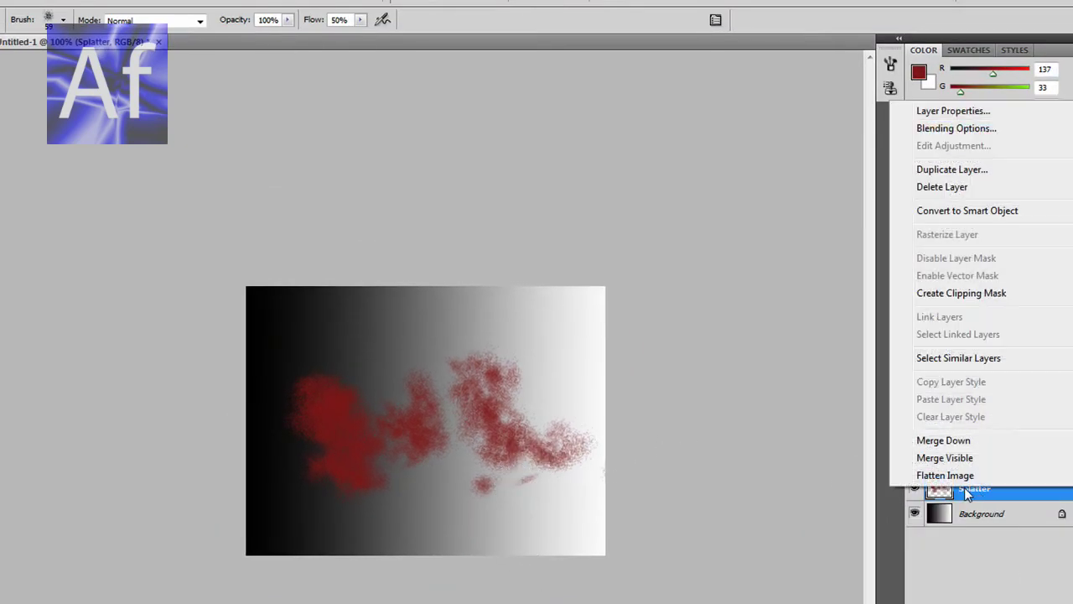
Duplicate Splatter and set the Splatter copy layer's blend mode to Multiply
{"action": "left_click", "coordinate": [951, 169]}
{"action": "left_click", "coordinate": [611, 176]}
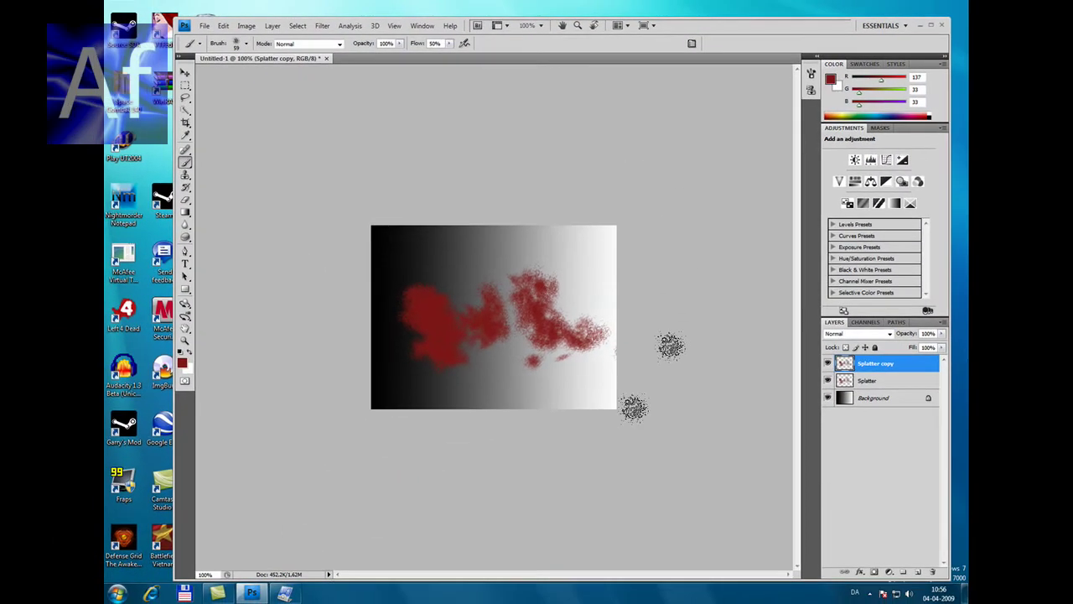
{"action": "left_click", "coordinate": [712, 124]}
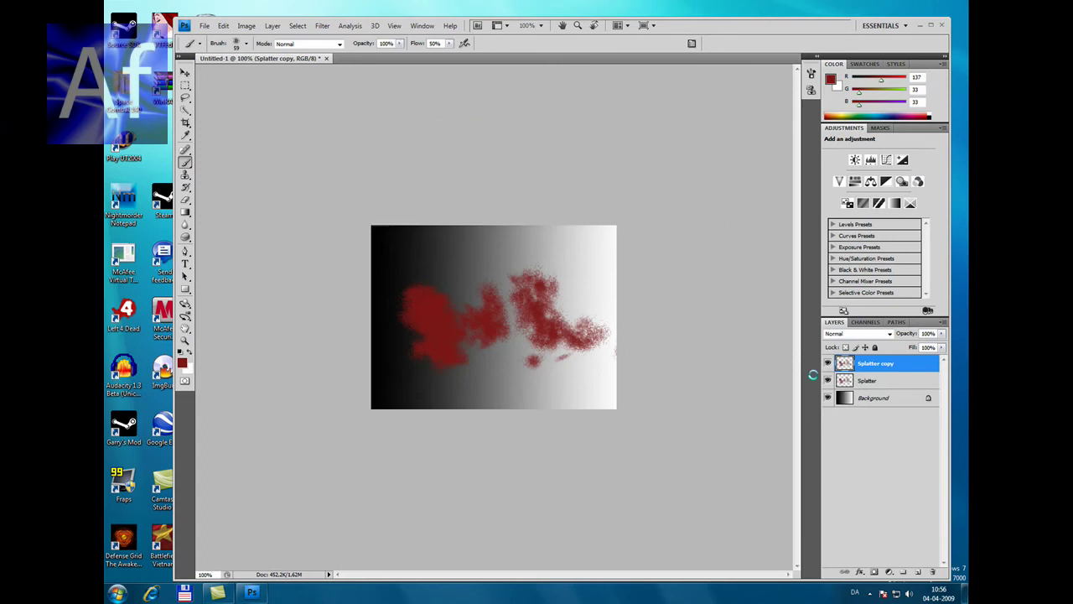
{"action": "left_click", "coordinate": [855, 336]}
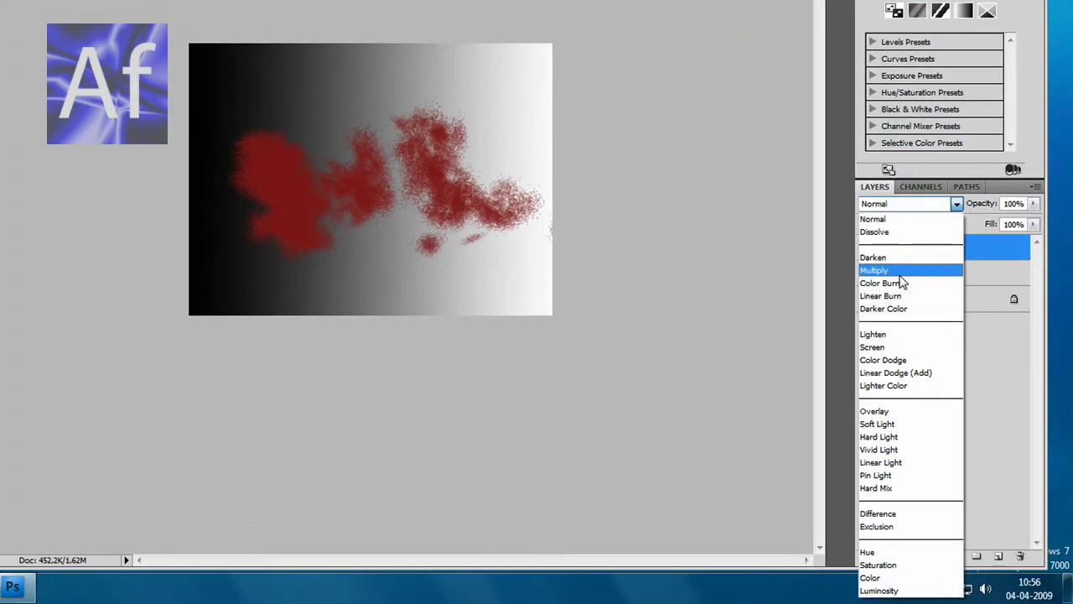
{"action": "left_click", "coordinate": [900, 273]}
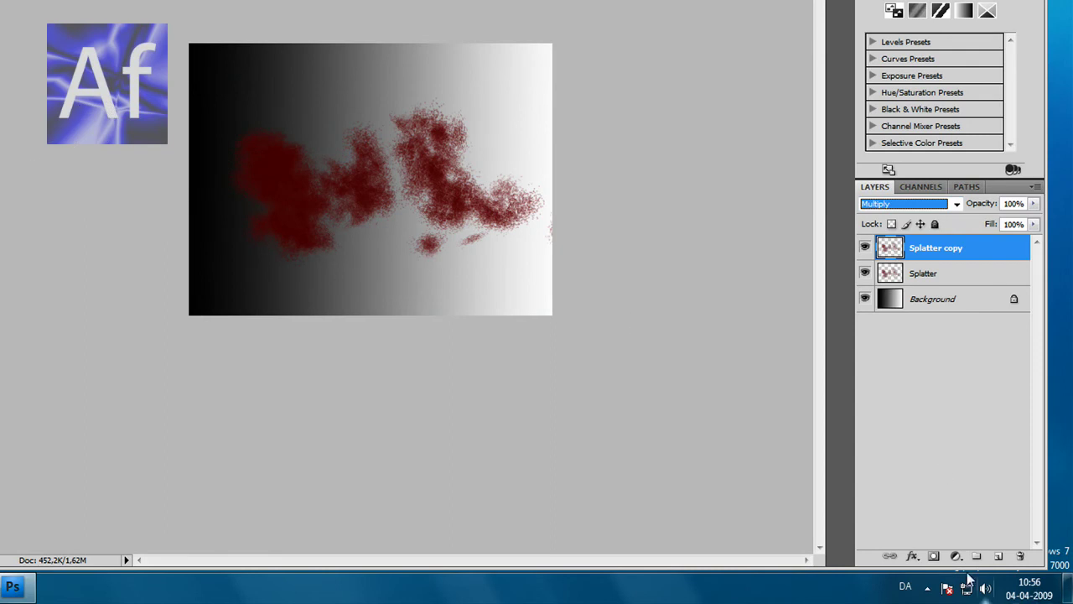
Create Group 1 and select the Splatter layers, dismissing the brush error
{"action": "left_click", "coordinate": [977, 556]}
{"action": "left_click", "coordinate": [902, 270]}
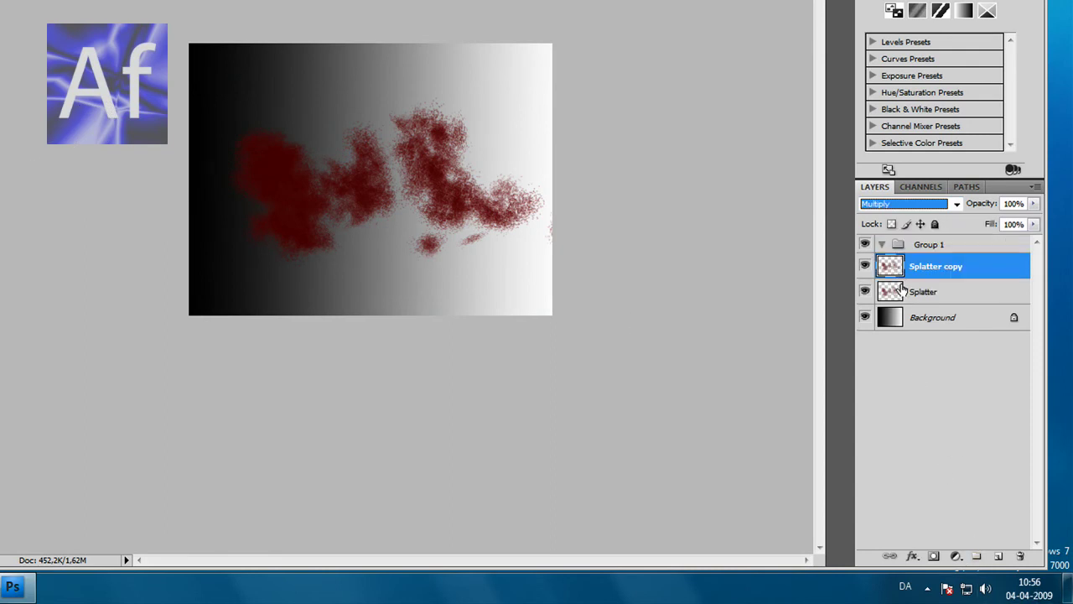
{"action": "left_click", "coordinate": [901, 292]}
{"action": "left_click", "coordinate": [899, 272], "text": "ctrl"}
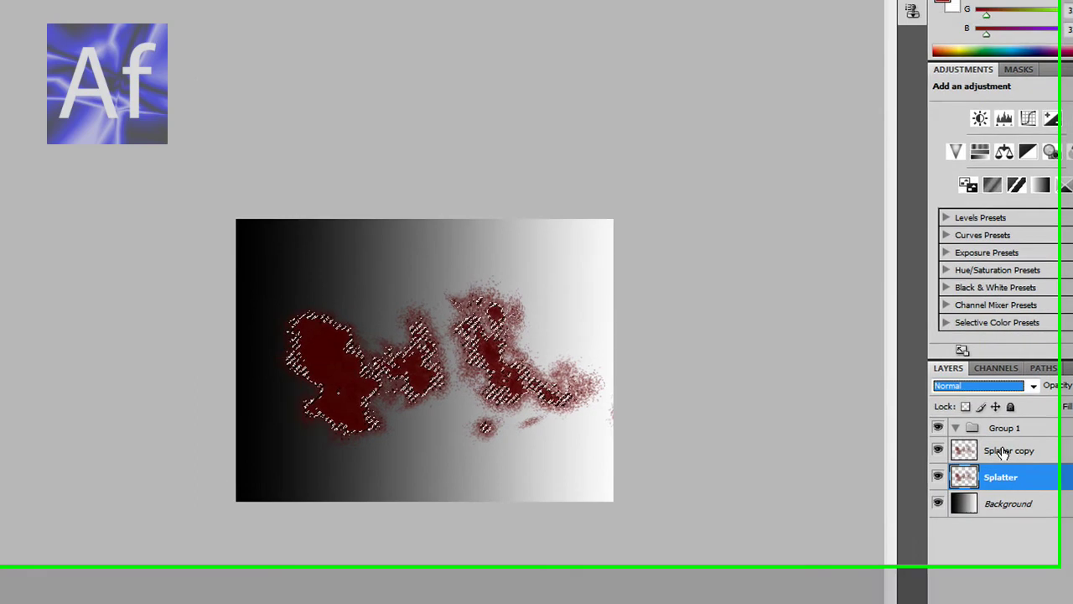
{"action": "left_click", "coordinate": [1004, 453], "text": "ctrl"}
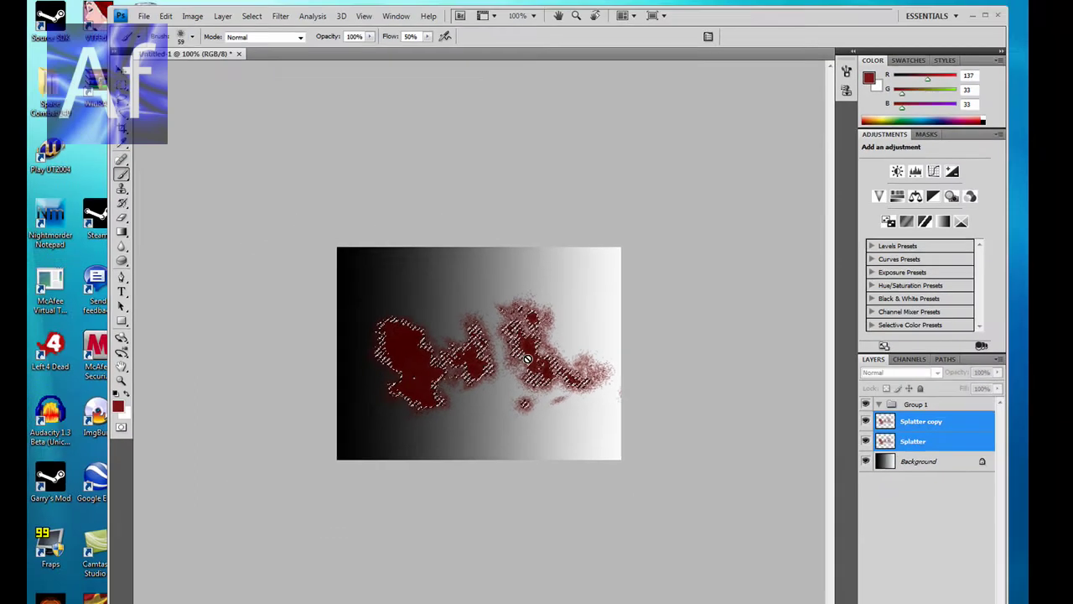
{"action": "left_click", "coordinate": [527, 359]}
{"action": "left_click", "coordinate": [553, 253]}
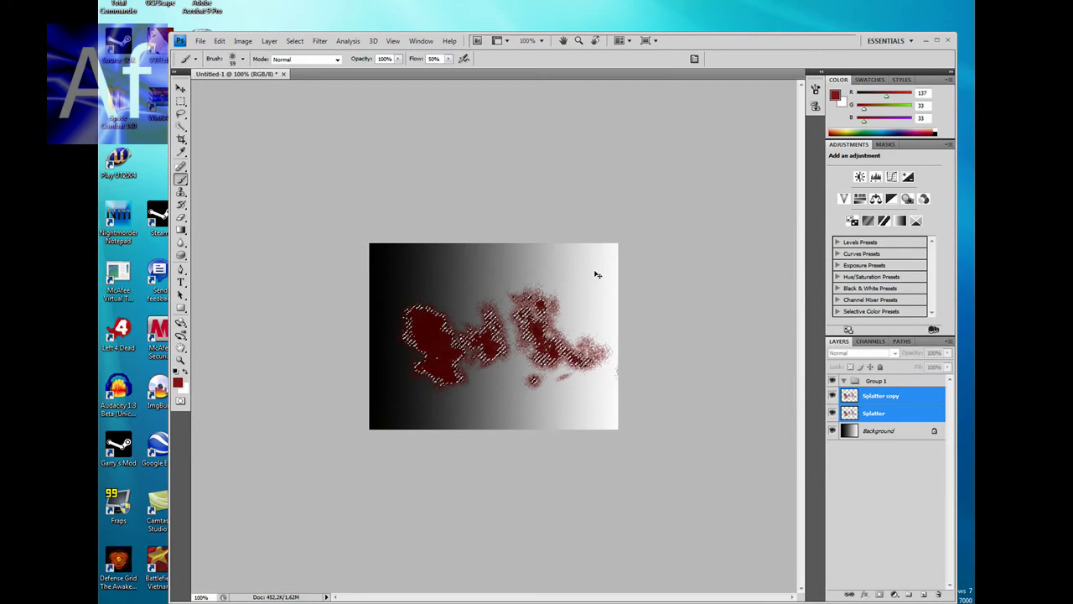
Clear the stray selection with Step Backward, then move both Splatter layers into Group 1
{"action": "left_click", "coordinate": [242, 40]}
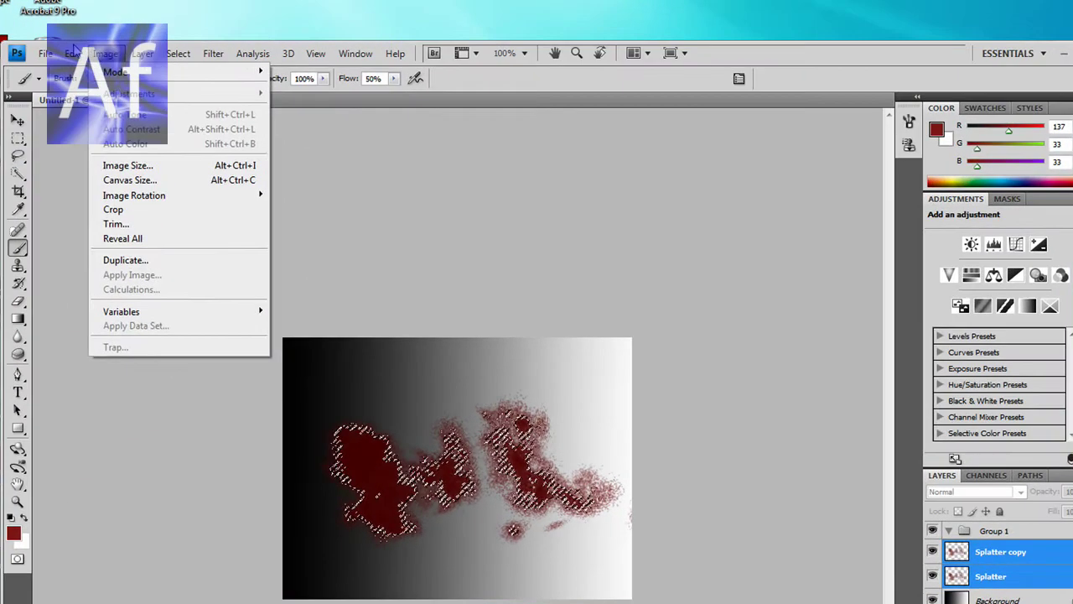
{"action": "left_click", "coordinate": [100, 72]}
{"action": "left_click", "coordinate": [73, 54]}
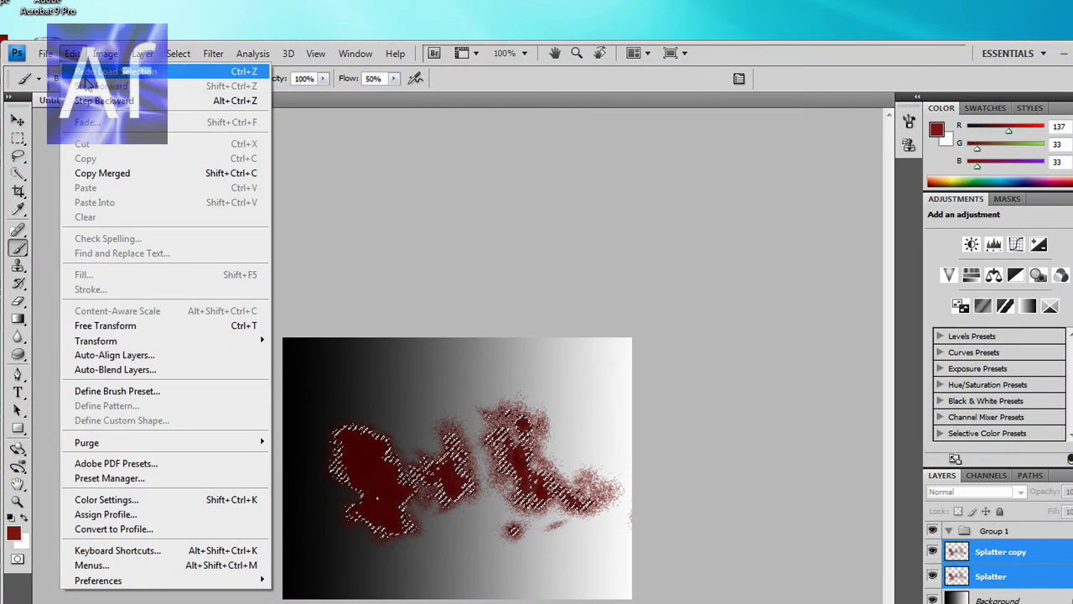
{"action": "left_click", "coordinate": [88, 72]}
{"action": "left_click", "coordinate": [73, 54]}
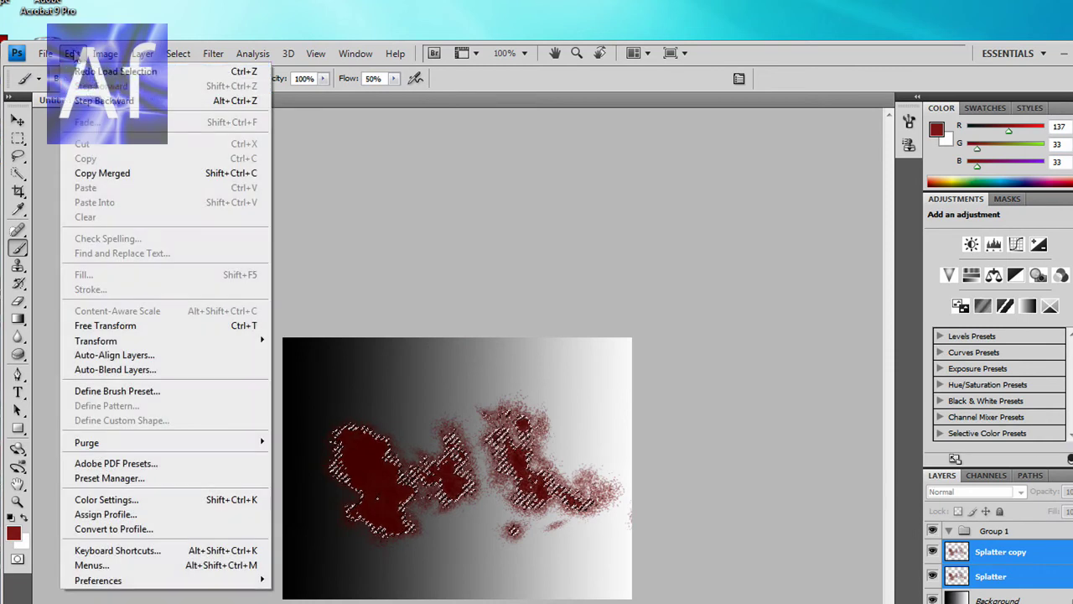
{"action": "left_click", "coordinate": [92, 100]}
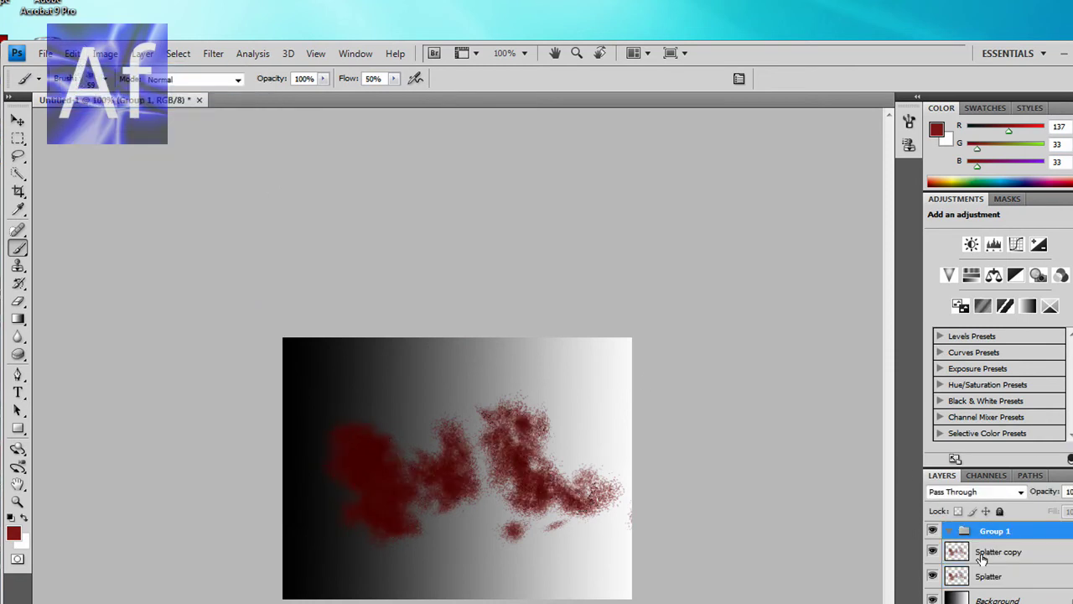
{"action": "left_click", "coordinate": [980, 555]}
{"action": "left_click", "coordinate": [977, 563], "text": "shift"}
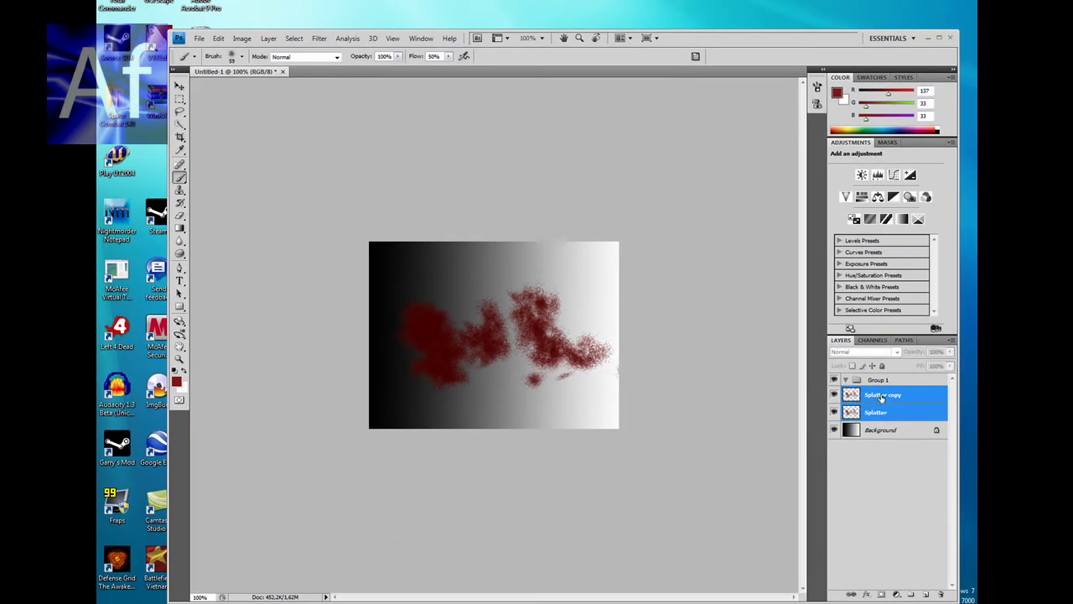
{"action": "left_click_drag", "start_coordinate": [880, 397], "coordinate": [884, 379]}
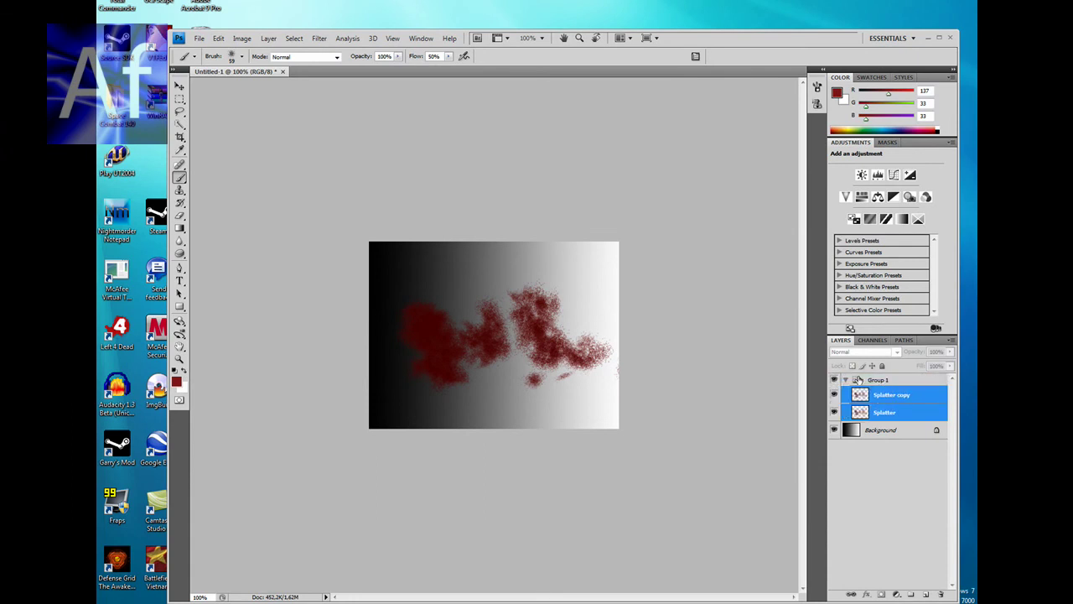
Set Group 1's blend mode to Color Burn, comparing it briefly with Linear Burn
{"action": "left_click", "coordinate": [877, 380]}
{"action": "left_click", "coordinate": [863, 351]}
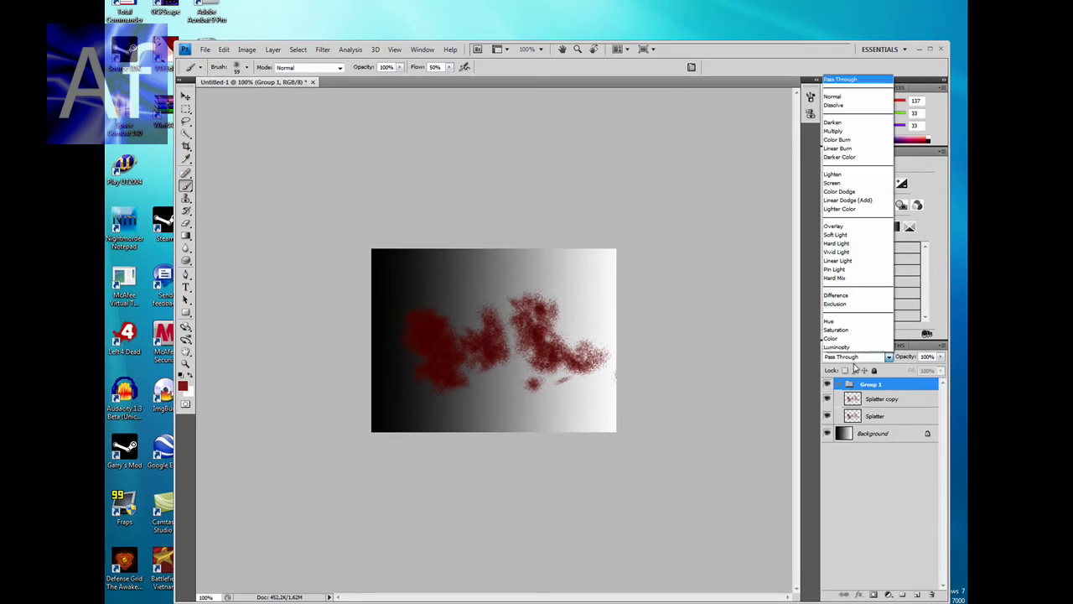
{"action": "left_click", "coordinate": [854, 141]}
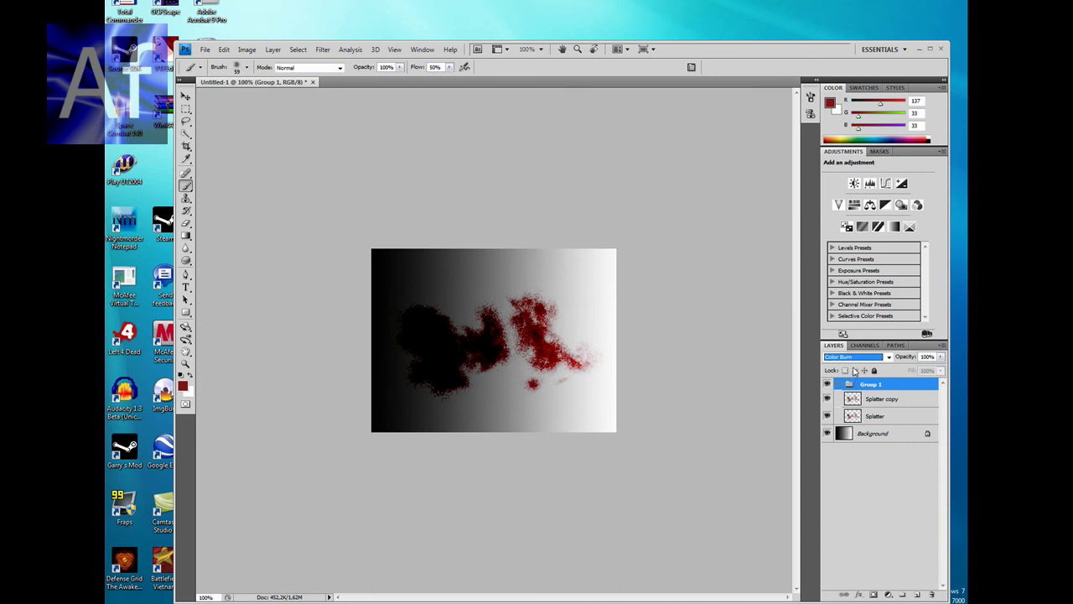
{"action": "key", "text": "Up"}
{"action": "key", "text": "Up"}
{"action": "key", "text": "Up"}
{"action": "key", "text": "Up"}
{"action": "key", "text": "Up"}
{"action": "key", "text": "Up"}
{"action": "key", "text": "Up"}
{"action": "key", "text": "Up"}
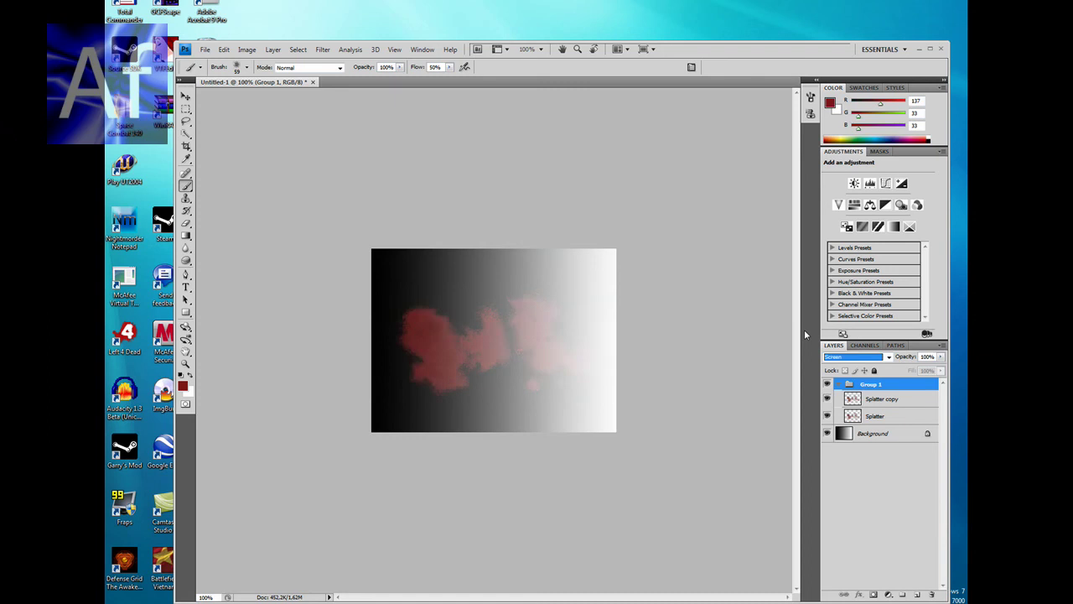
{"action": "key", "text": "Down"}
{"action": "key", "text": "Down"}
{"action": "key", "text": "Down"}
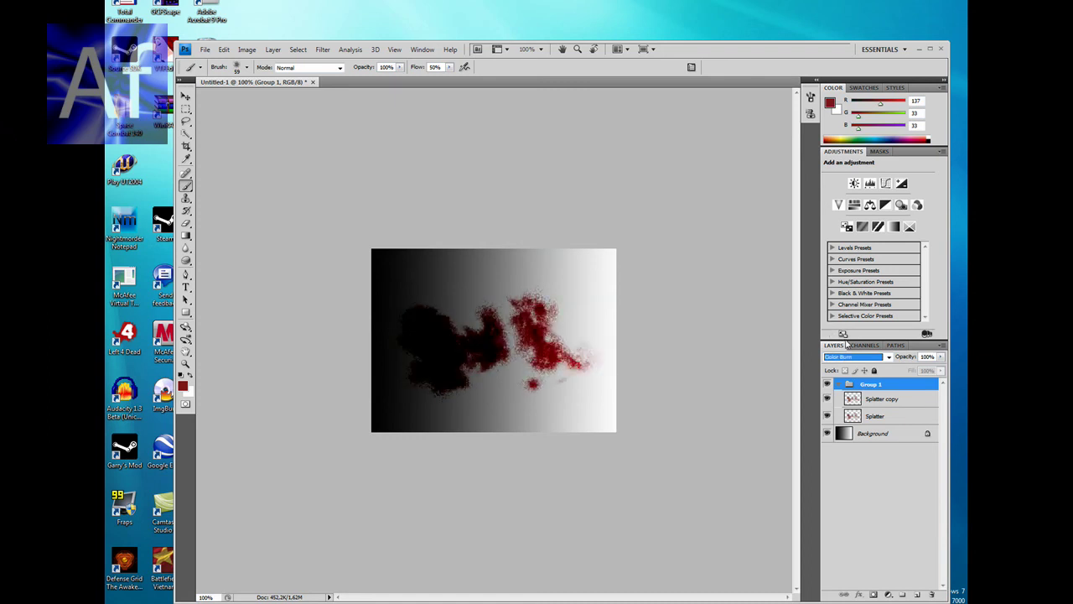
{"action": "key", "text": "Up"}
{"action": "key", "text": "Up"}
{"action": "key", "text": "Down"}
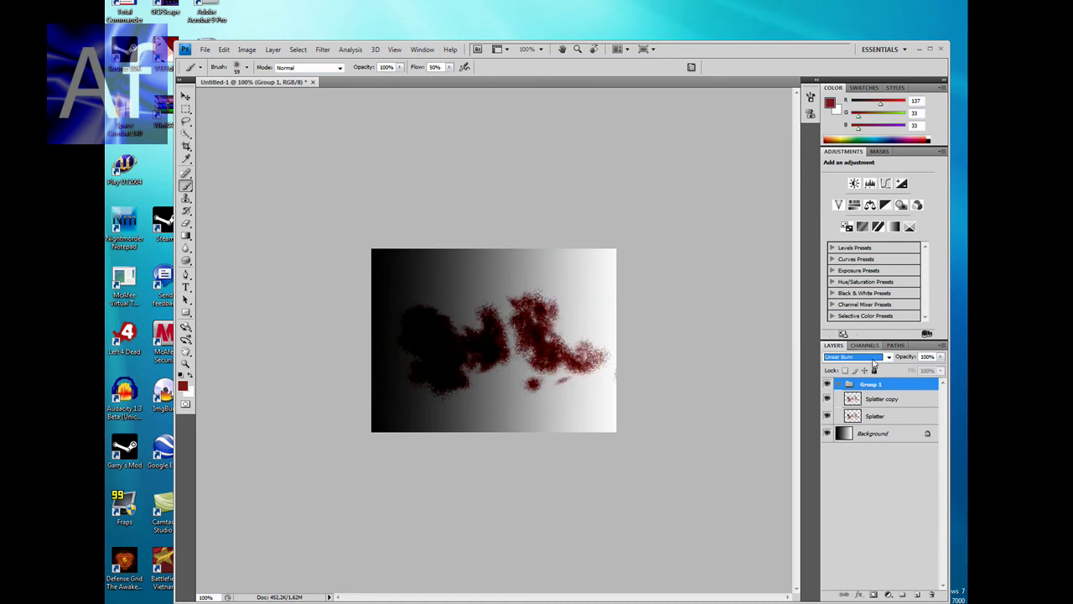
{"action": "key", "text": "Up"}
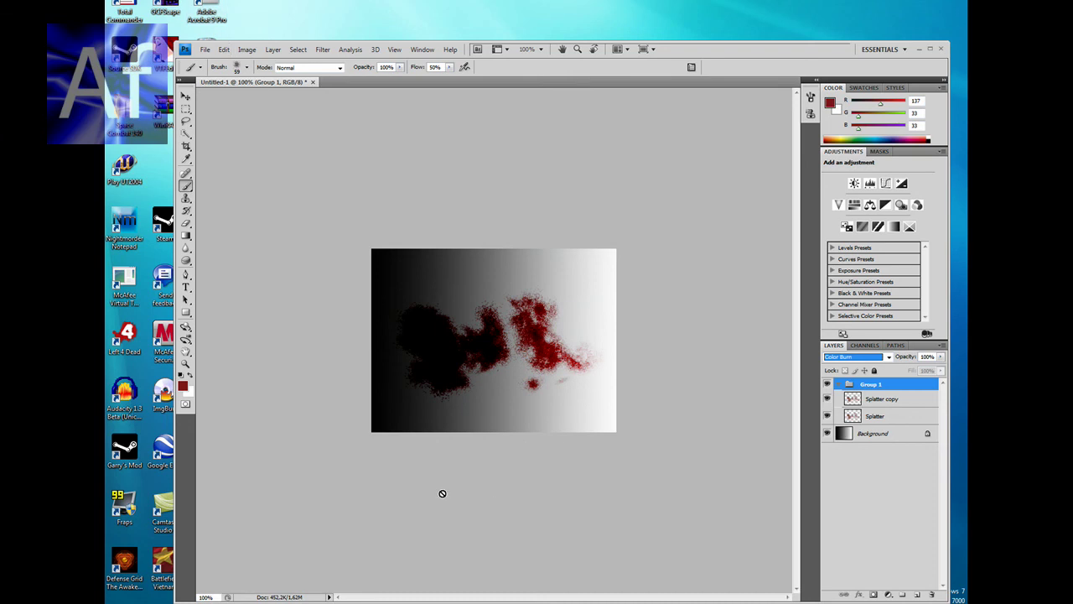